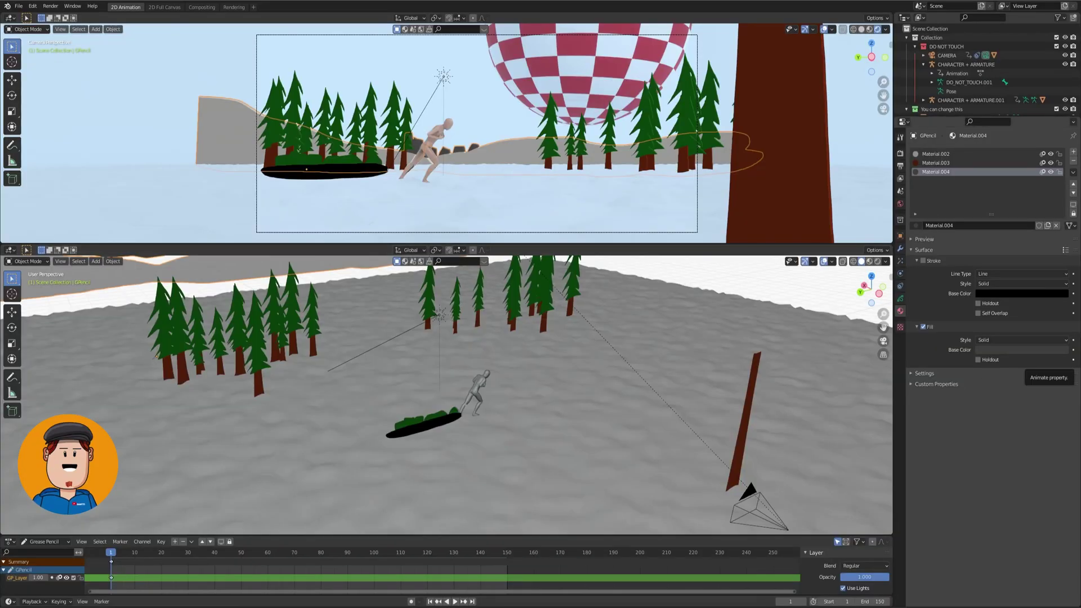
Play the animation, paint the faint tree solid green, and return to Object Mode
key(space)
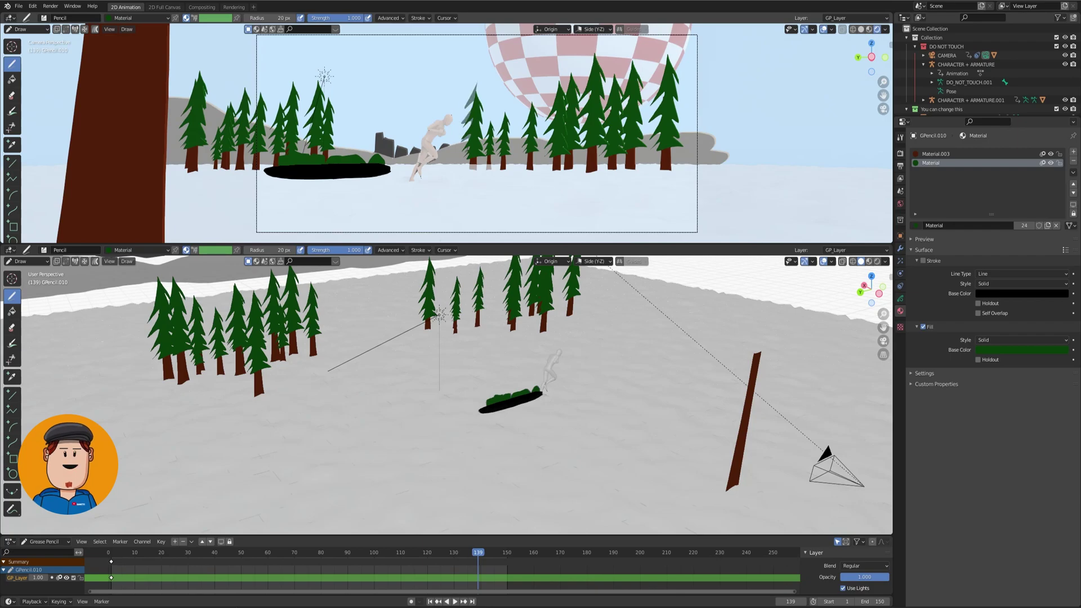
drag(481, 140, 478, 81)
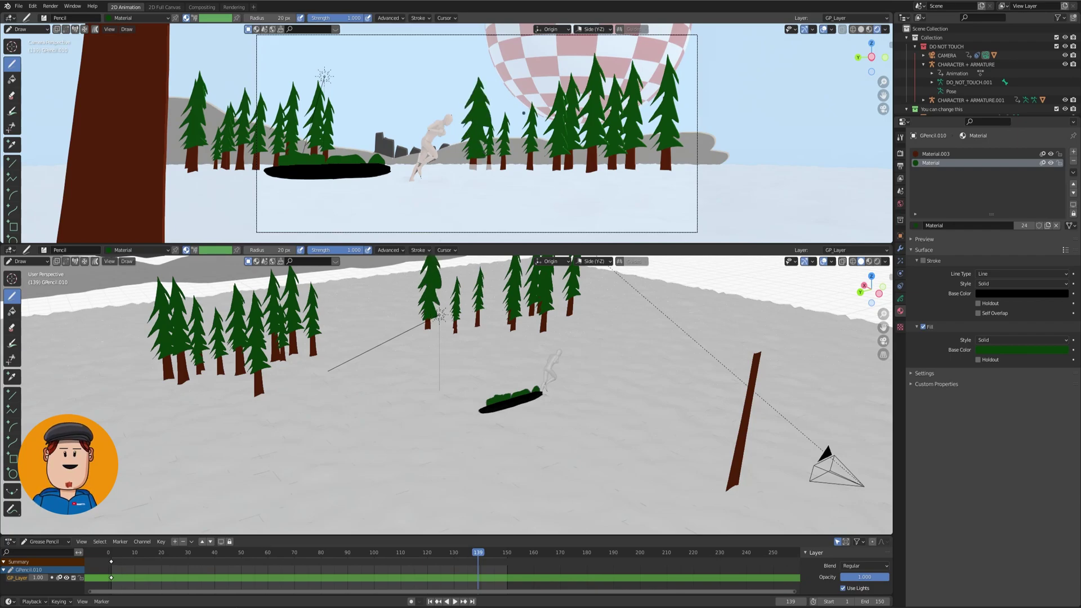
key(ctrl+Tab)
click(415, 132)
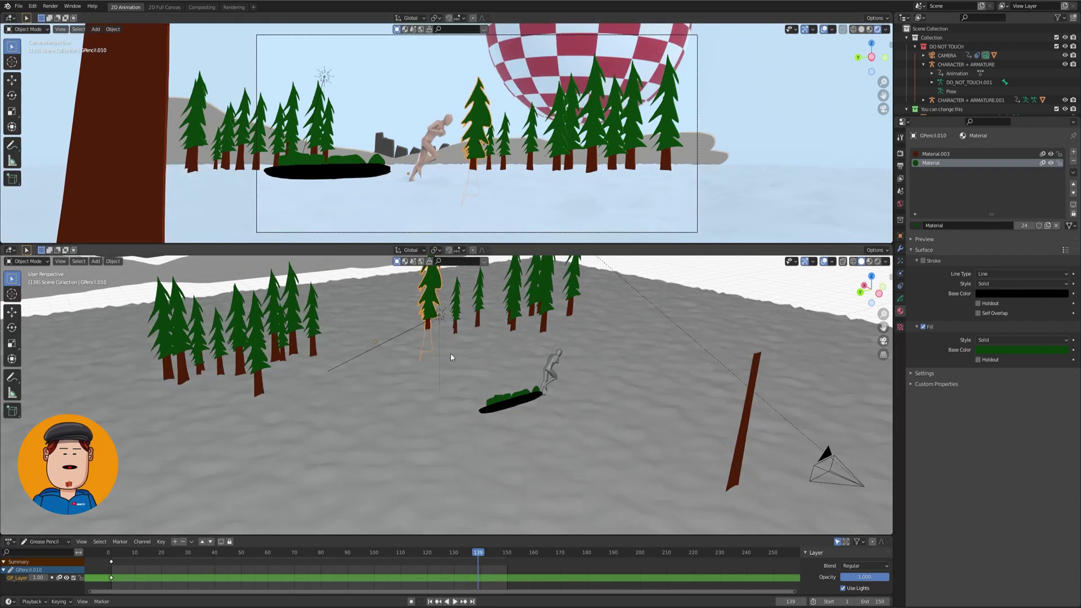
scroll(450, 354, down, 3)
Move the leftmost tree to a new spot and replay the animation to check it
middle_drag(446, 332, 448, 333)
click(463, 337)
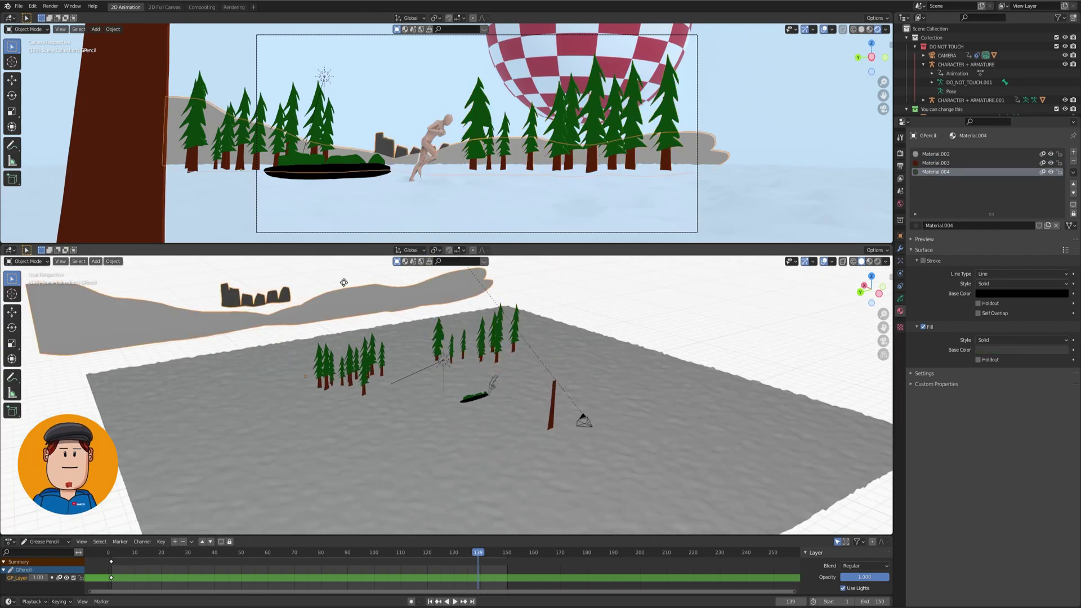
click(319, 362)
key(g)
click(314, 364)
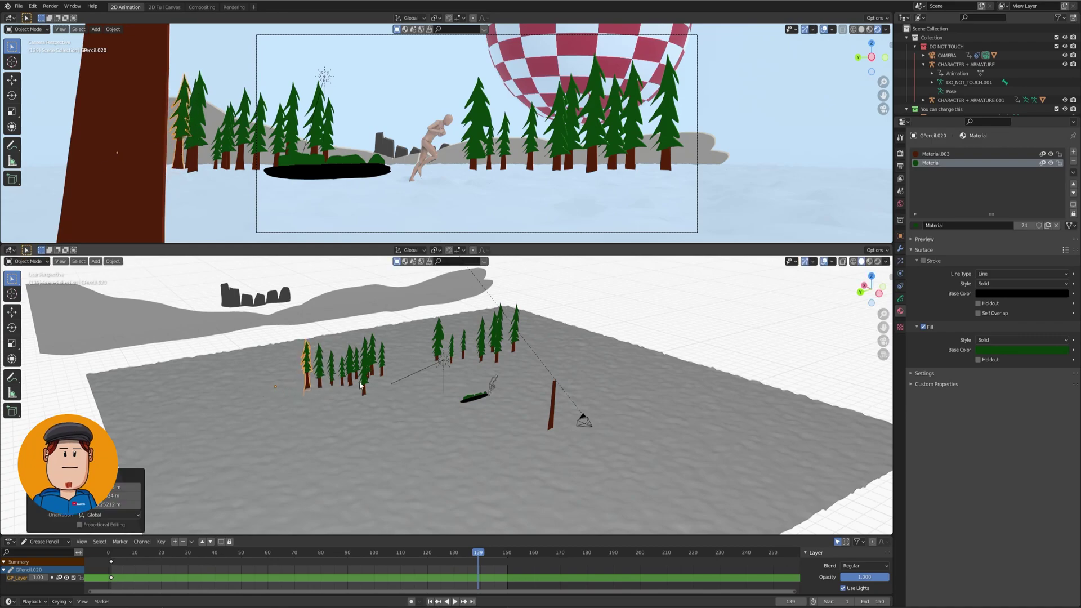
key(space)
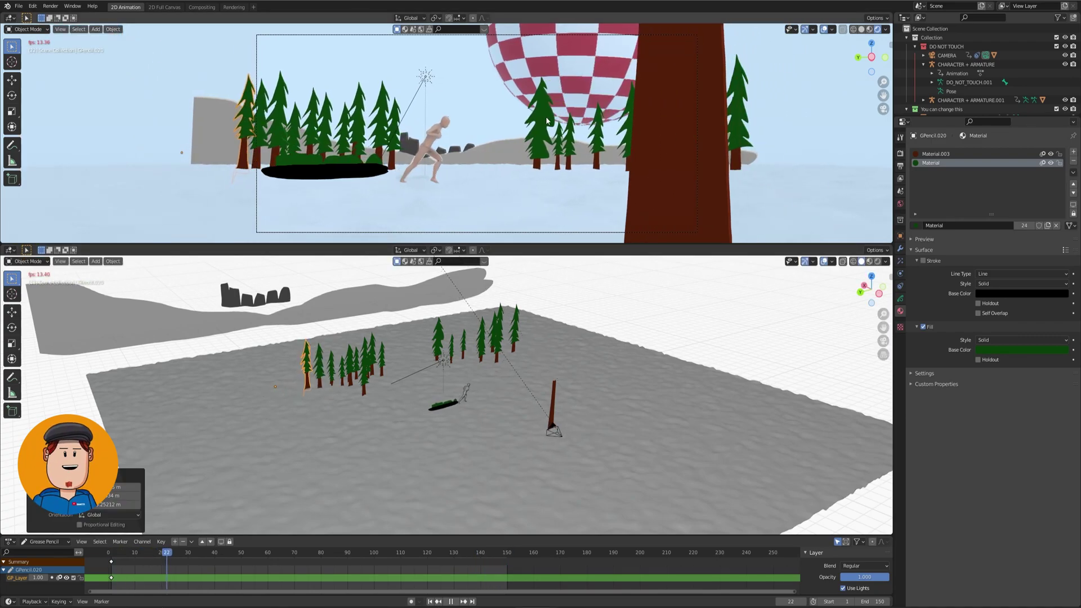
Resize one background tree and move another tree to a new position
click(547, 142)
key(s)
click(546, 142)
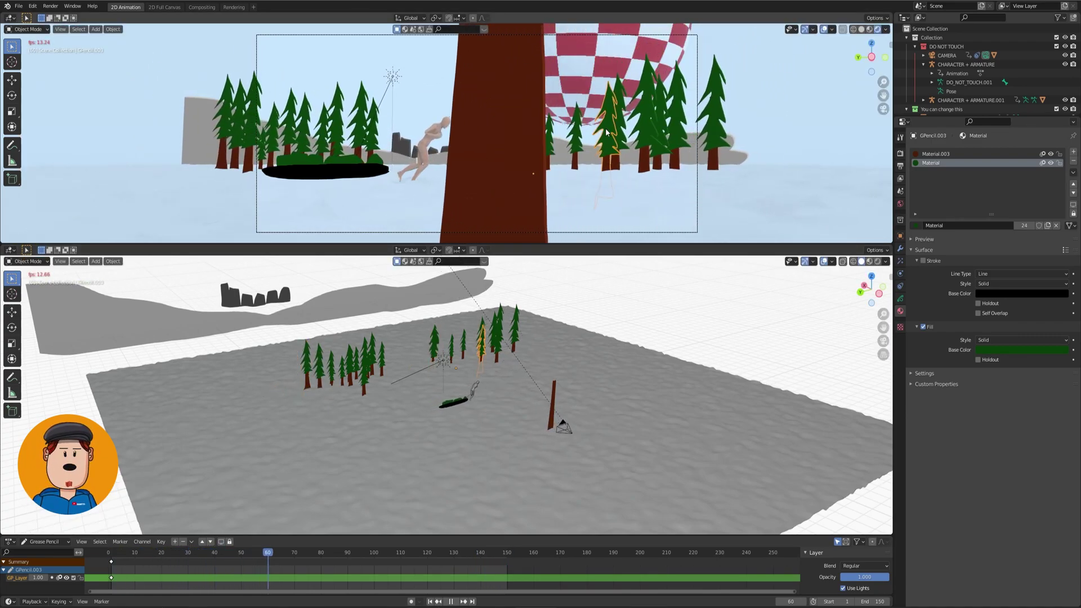
key(g)
click(375, 147)
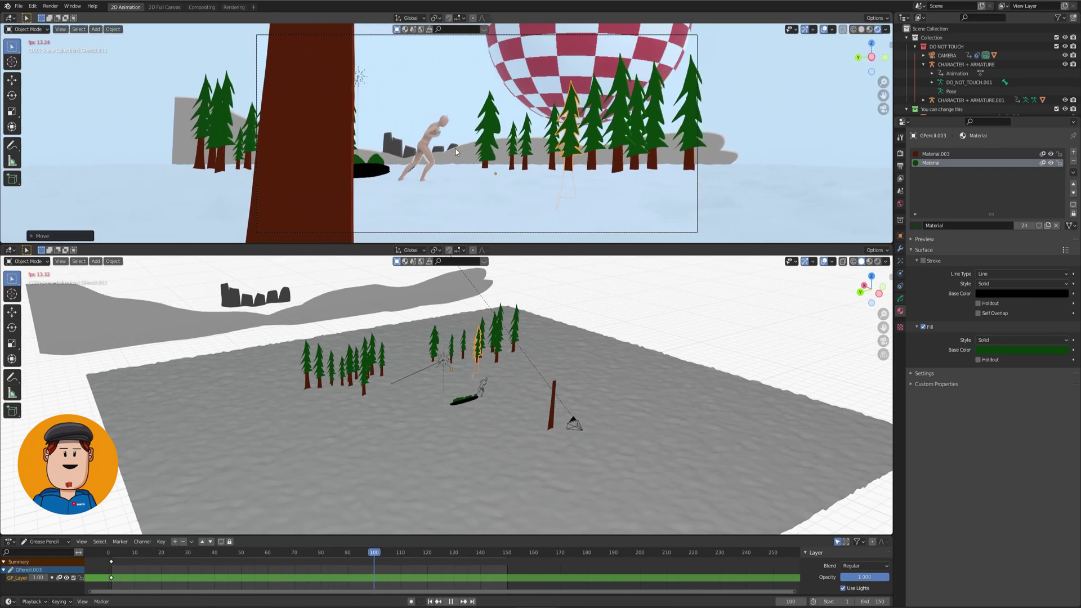
Move and scale the distant hills, then shrink the bushes on the sledge
click(406, 148)
key(g)
click(445, 149)
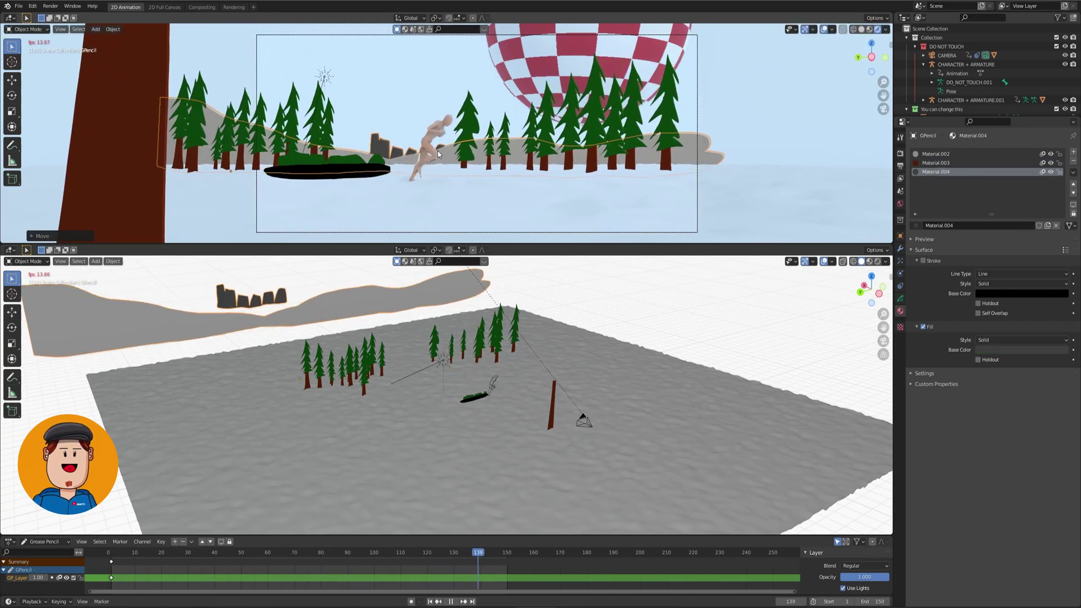
key(s)
click(369, 177)
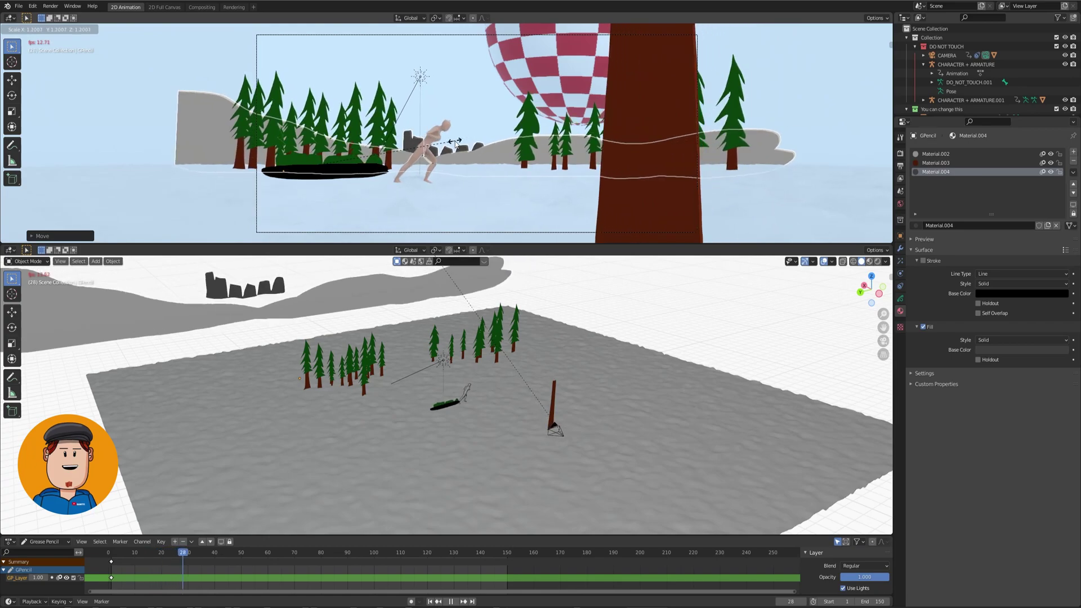
key(s)
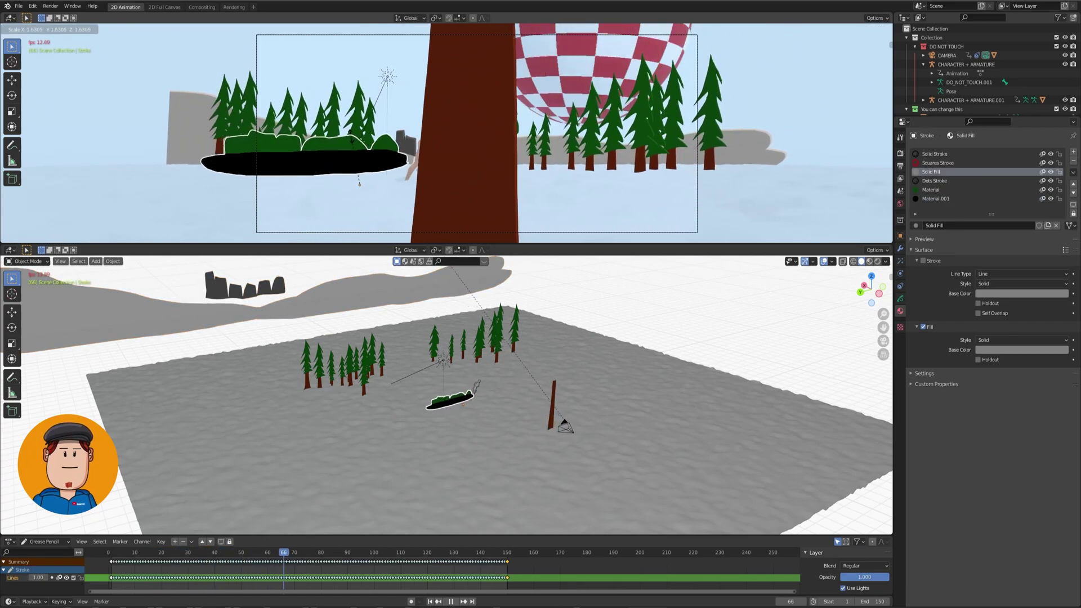
click(360, 157)
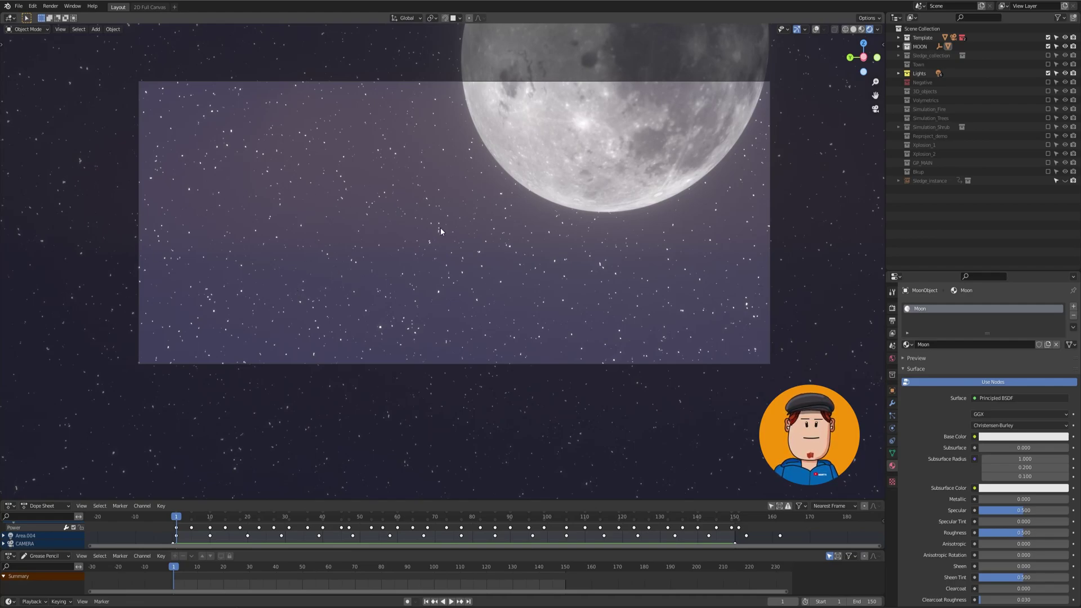
Split off a new area showing the World nodes in the Shader Editor
drag(2, 496, 10, 302)
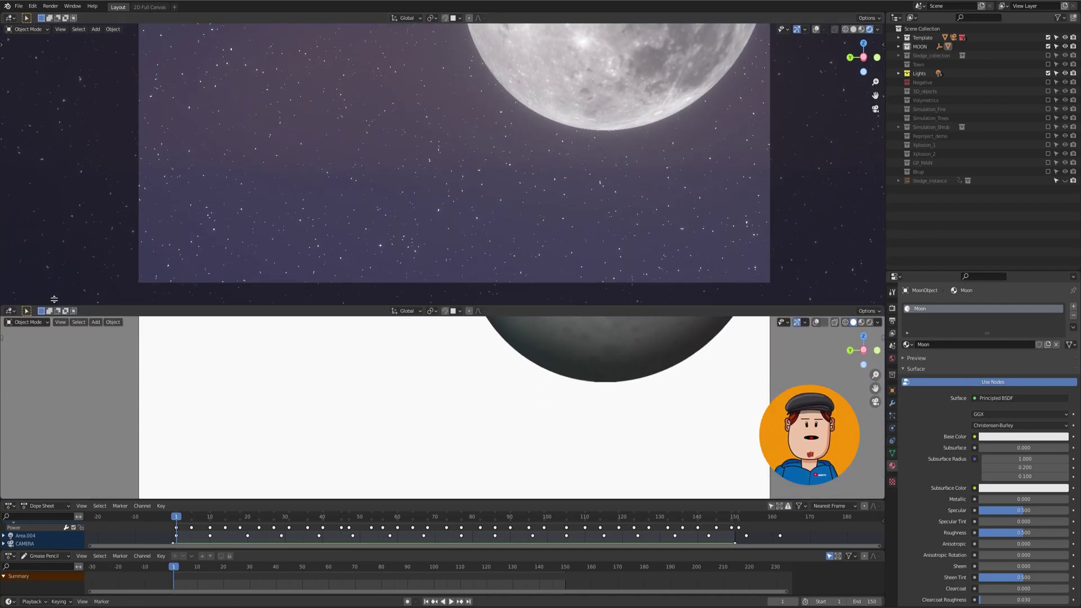
click(10, 308)
click(33, 393)
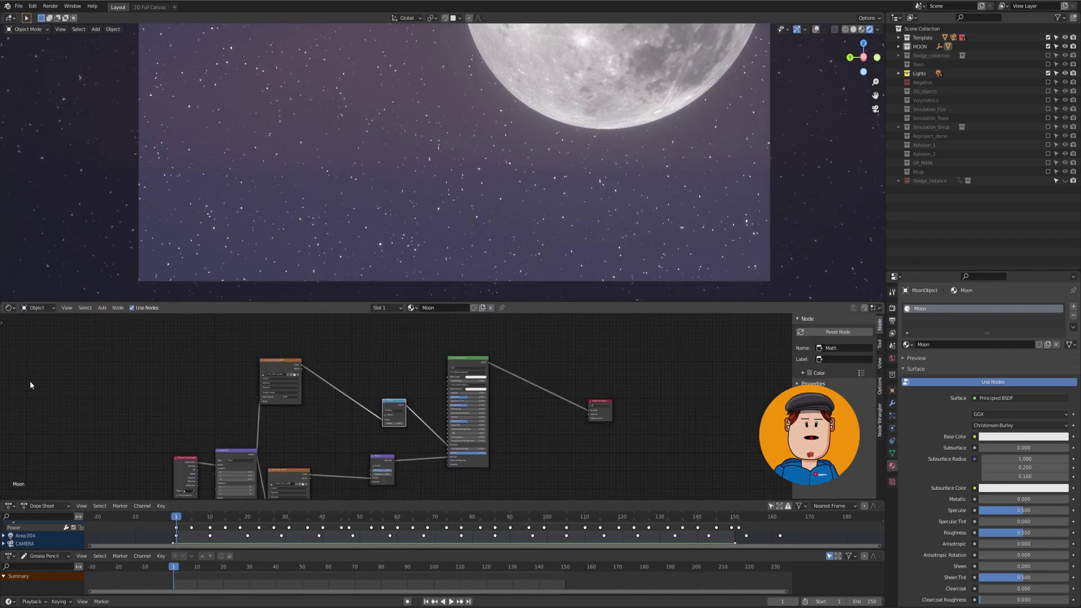
click(40, 328)
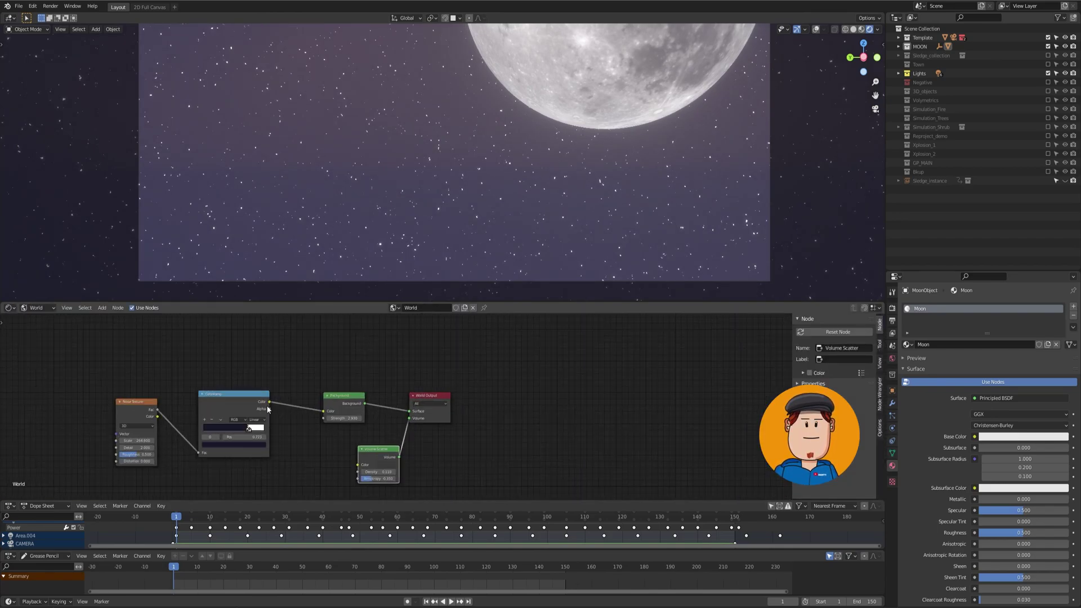
scroll(259, 385, up, 4)
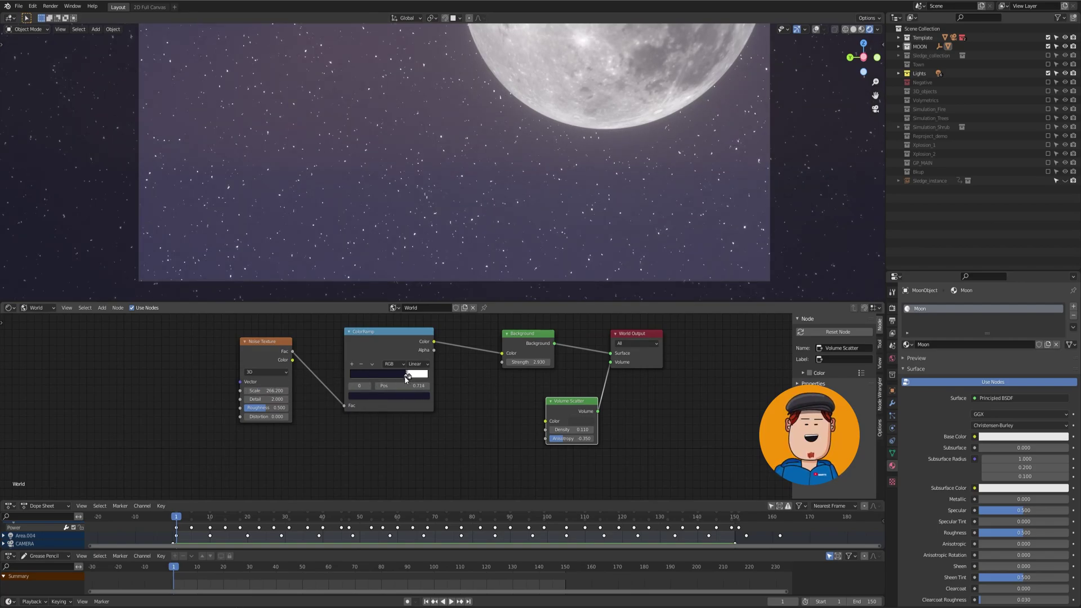
Nudge the ColorRamp stop, set Background Strength 3.330 and Volume Scatter Density 0.010
drag(405, 377, 407, 378)
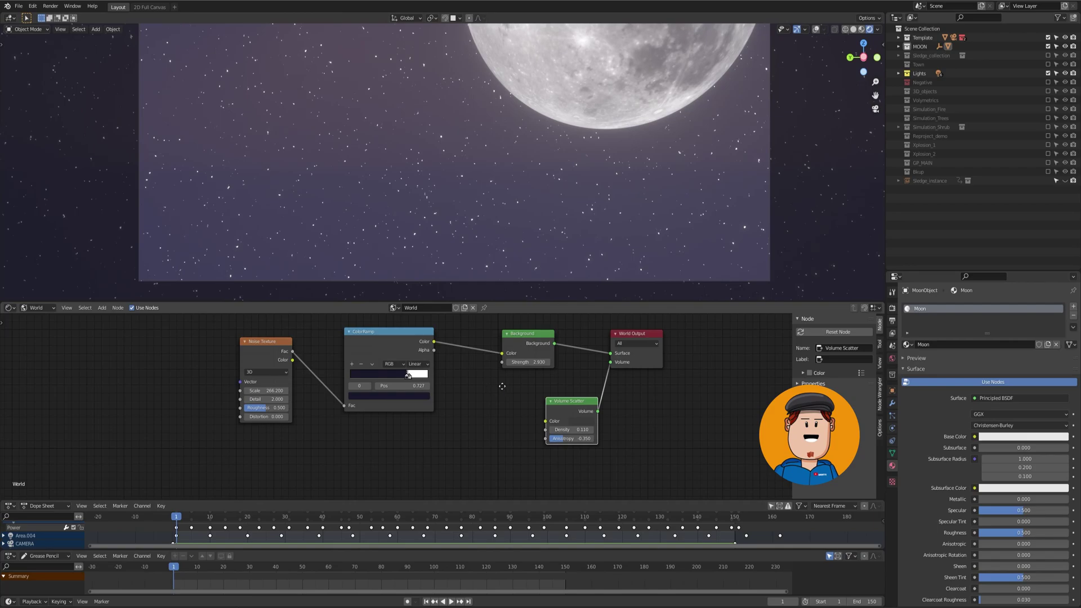
middle_drag(501, 386, 448, 403)
drag(454, 393, 454, 395)
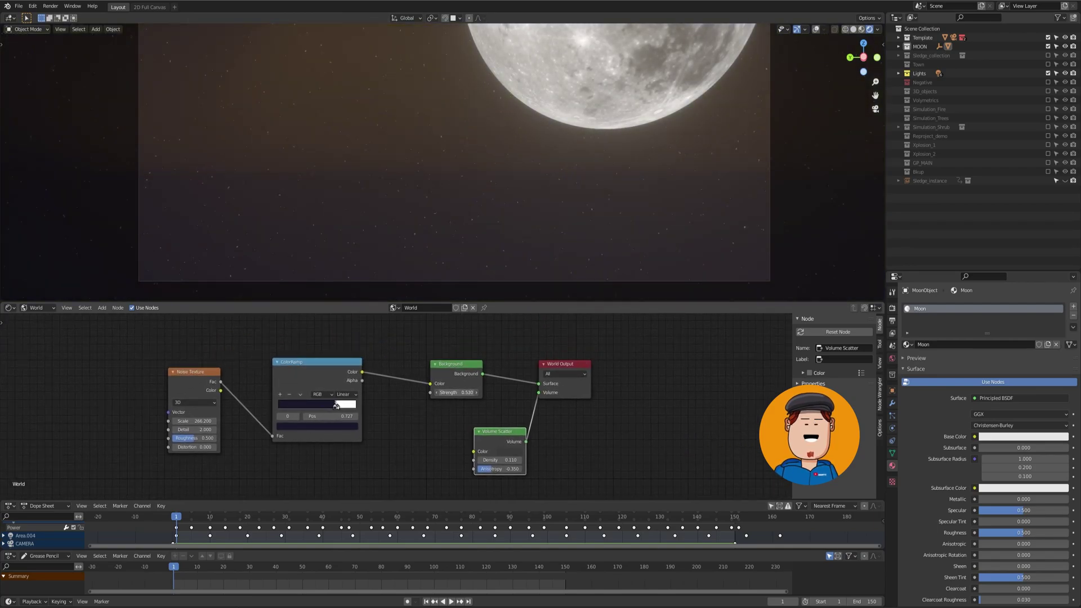
middle_drag(454, 395, 451, 404)
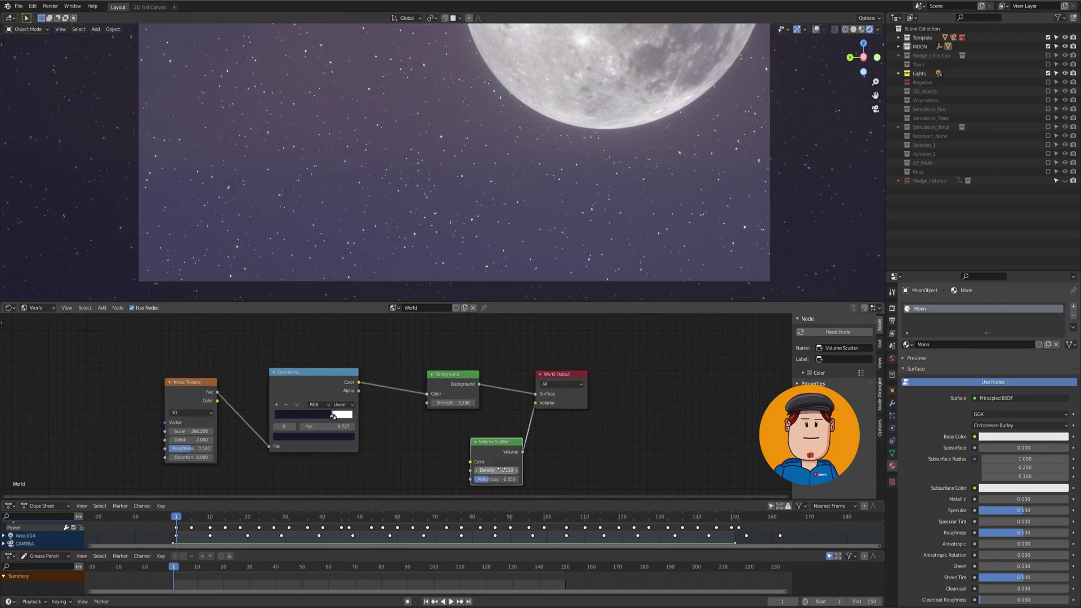
drag(496, 470, 481, 469)
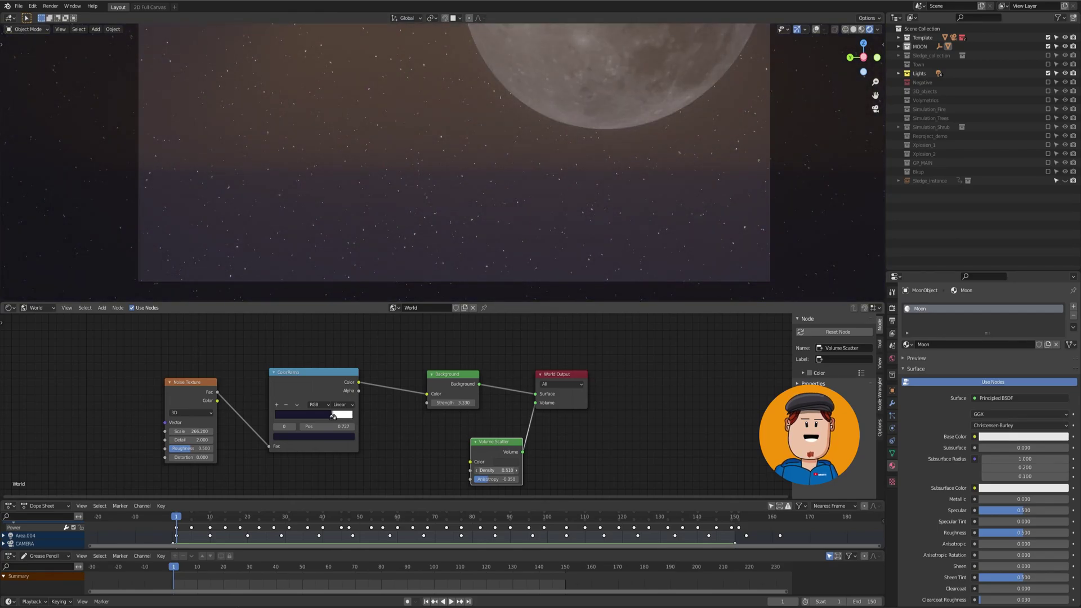
scroll(554, 164, down, 2)
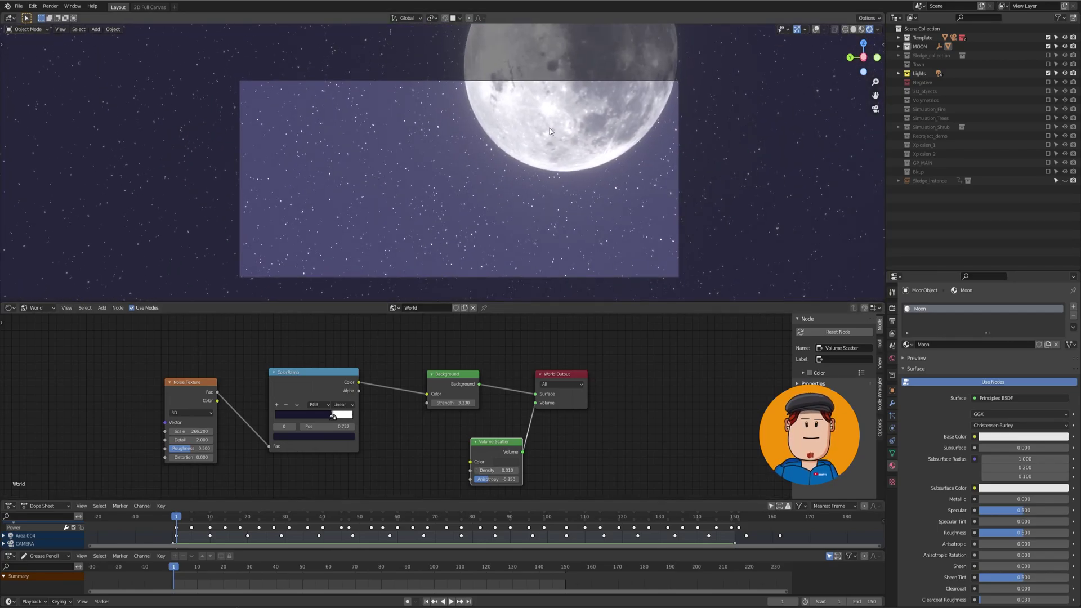
Show the Moon material nodes and raise the Multiply value above 1.440
click(34, 318)
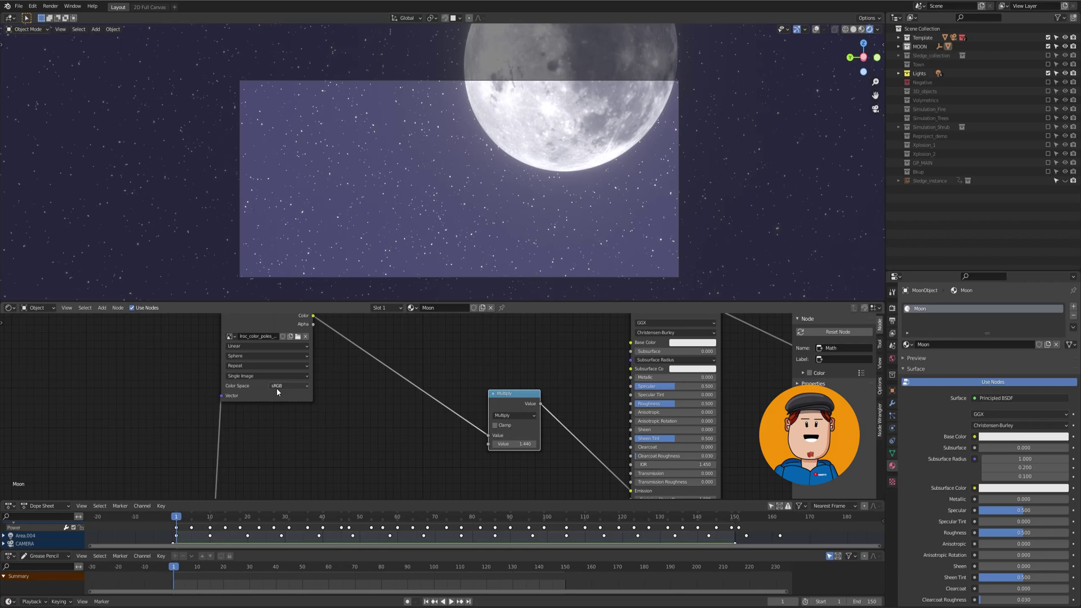
mouse_move(452, 419)
middle_down()
mouse_move(259, 370)
mouse_move(262, 384)
middle_up()
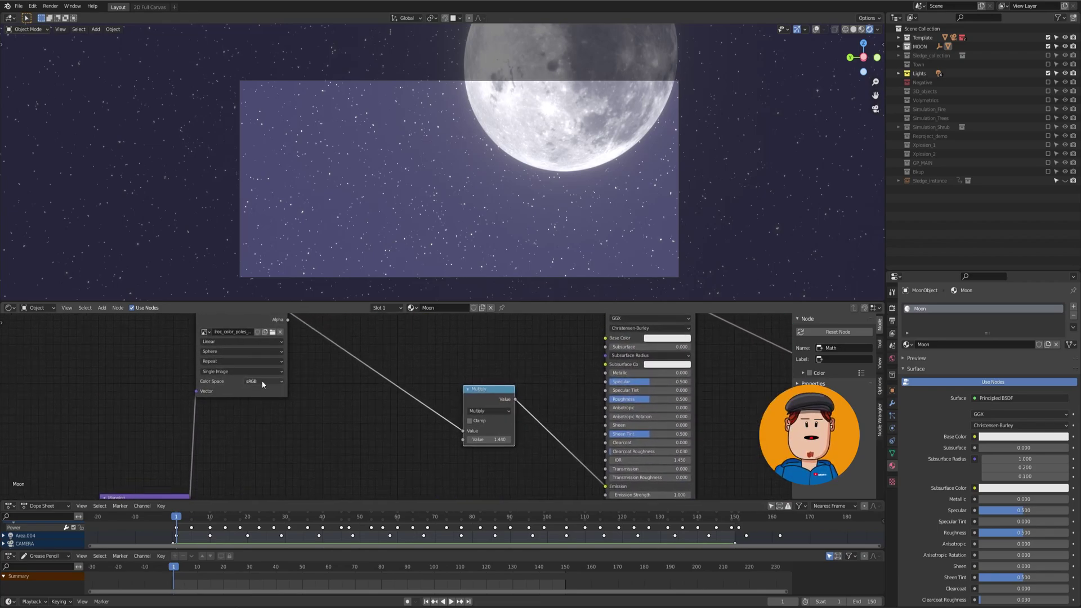
middle_drag(477, 437, 480, 442)
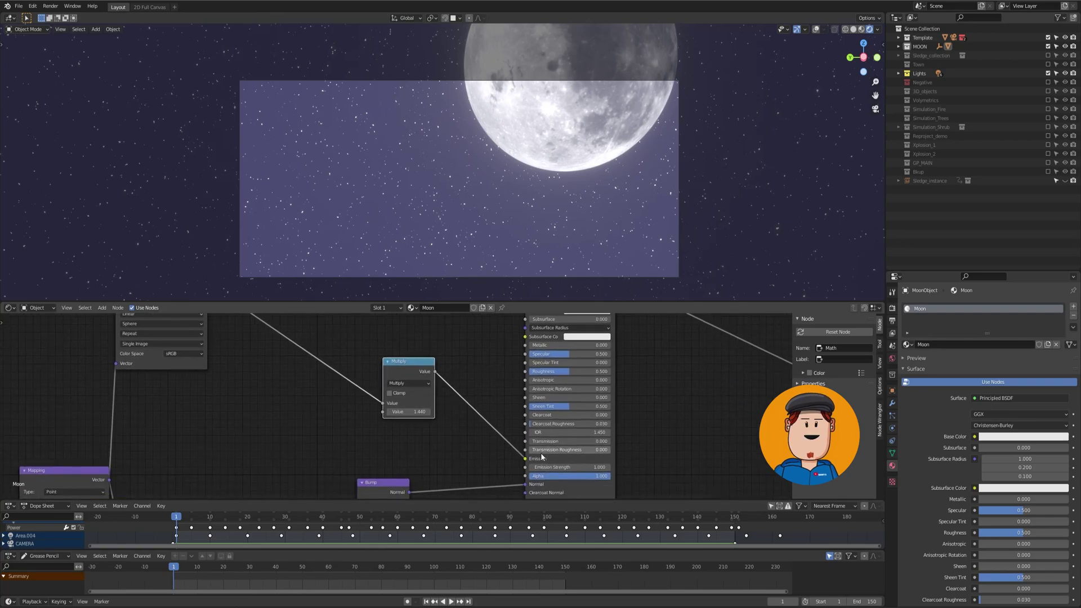
drag(449, 442, 473, 441)
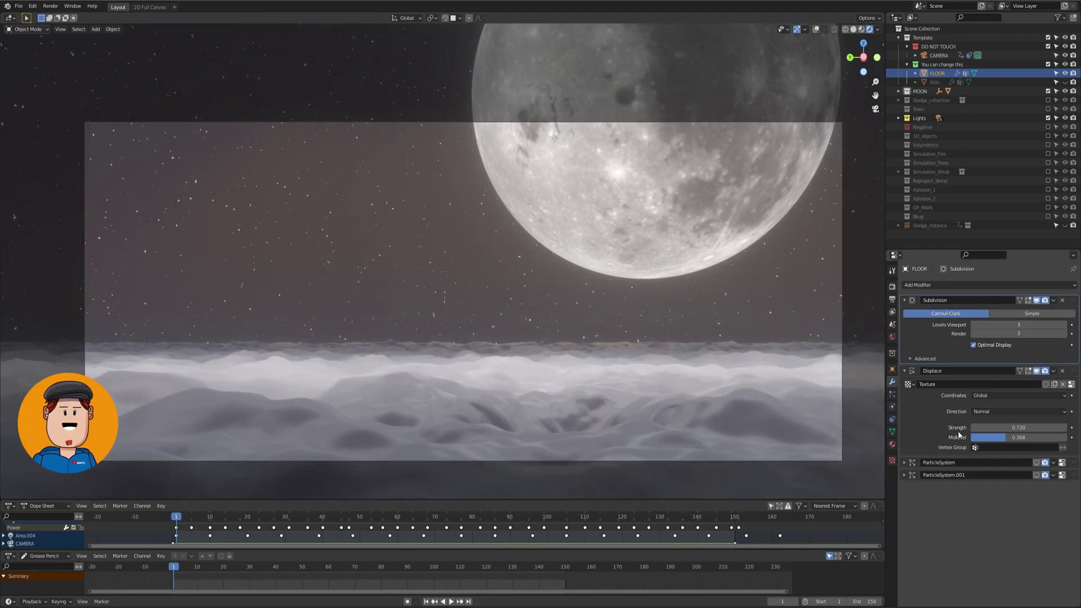
Inspect the floor's cloud displacement texture, then unhide and select the Hills object
click(1072, 385)
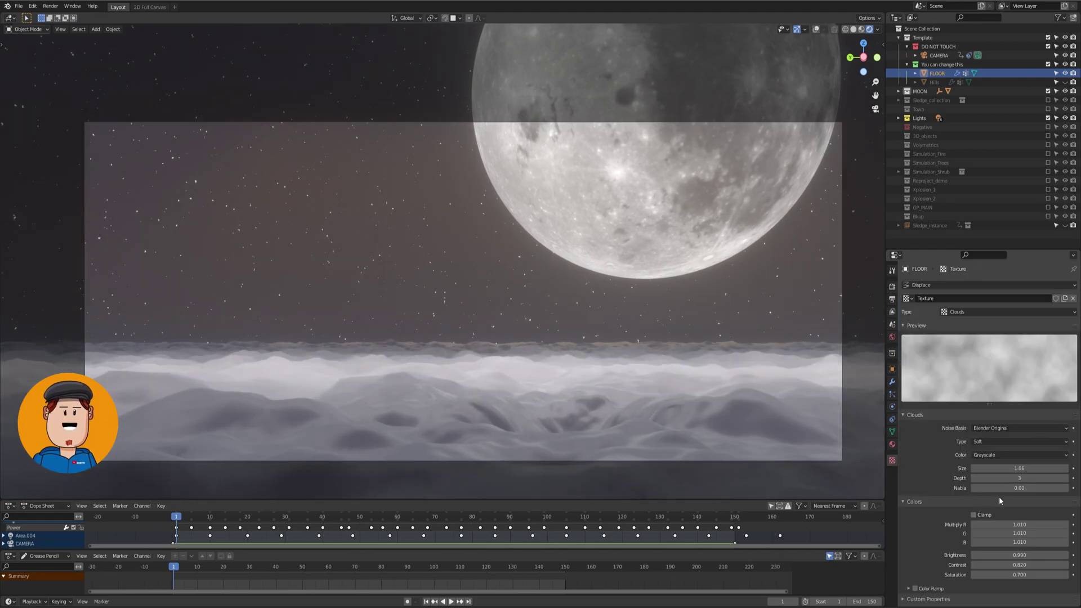
click(1063, 81)
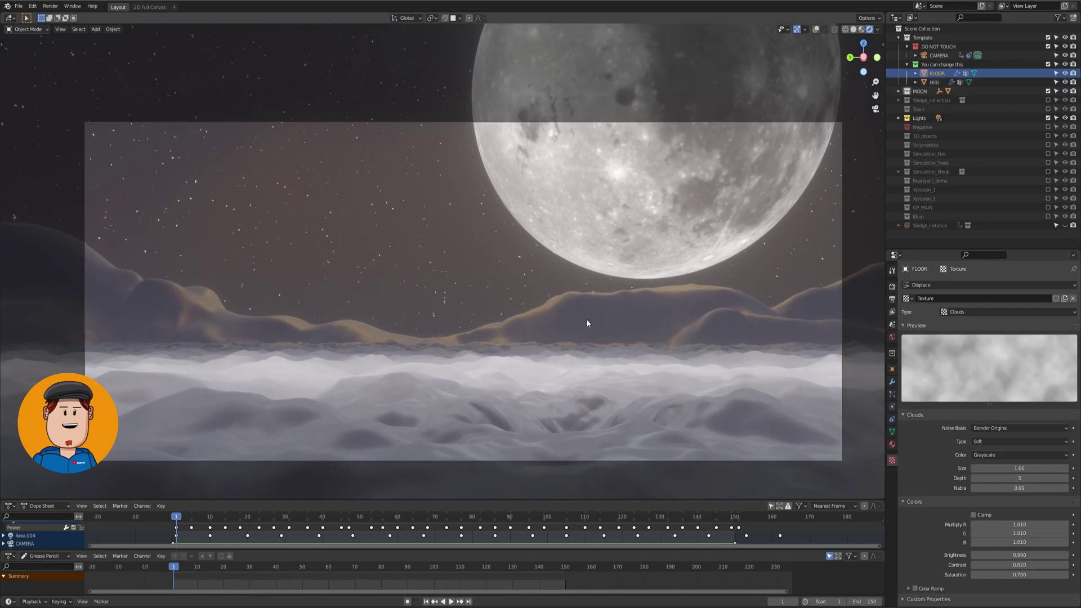
click(587, 318)
Put Hills in Sculpt Mode with Dyntopo enabled, accepting the warning
key(shift+a)
key(Escape)
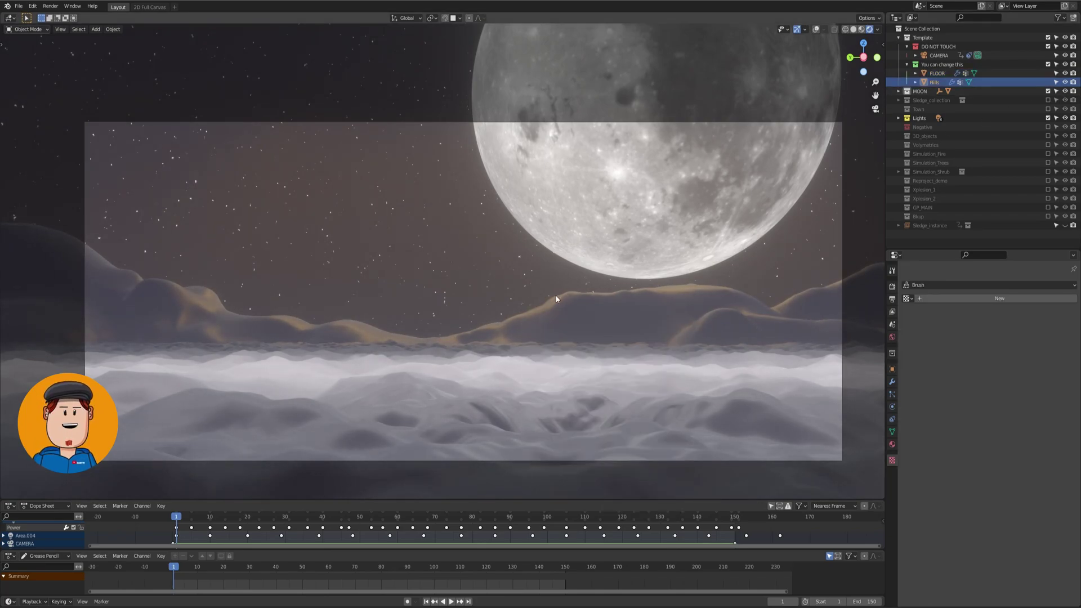
key(ctrl+Tab)
click(555, 335)
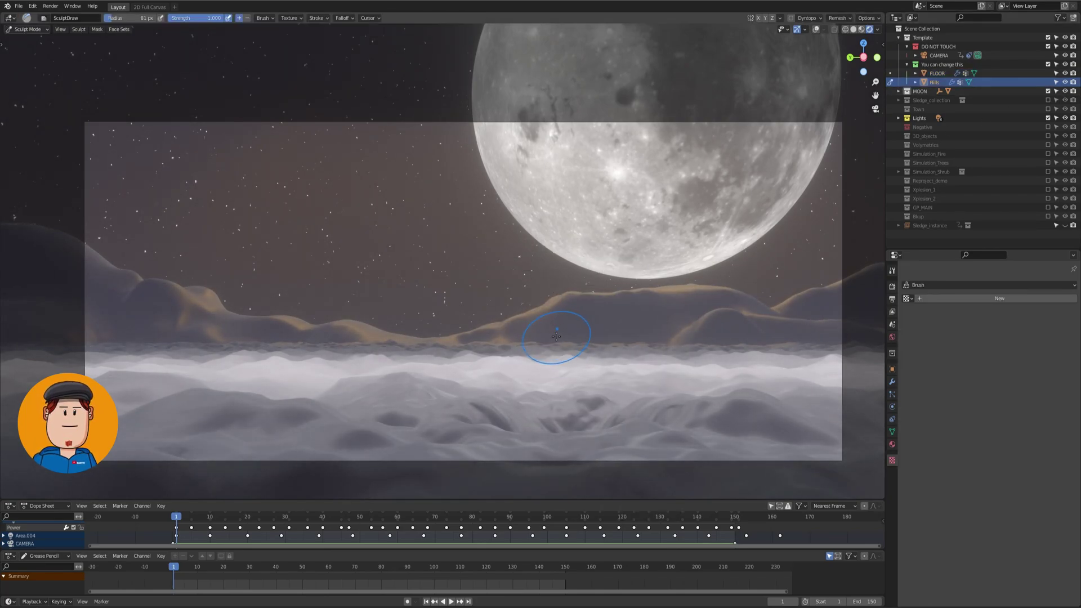
click(791, 19)
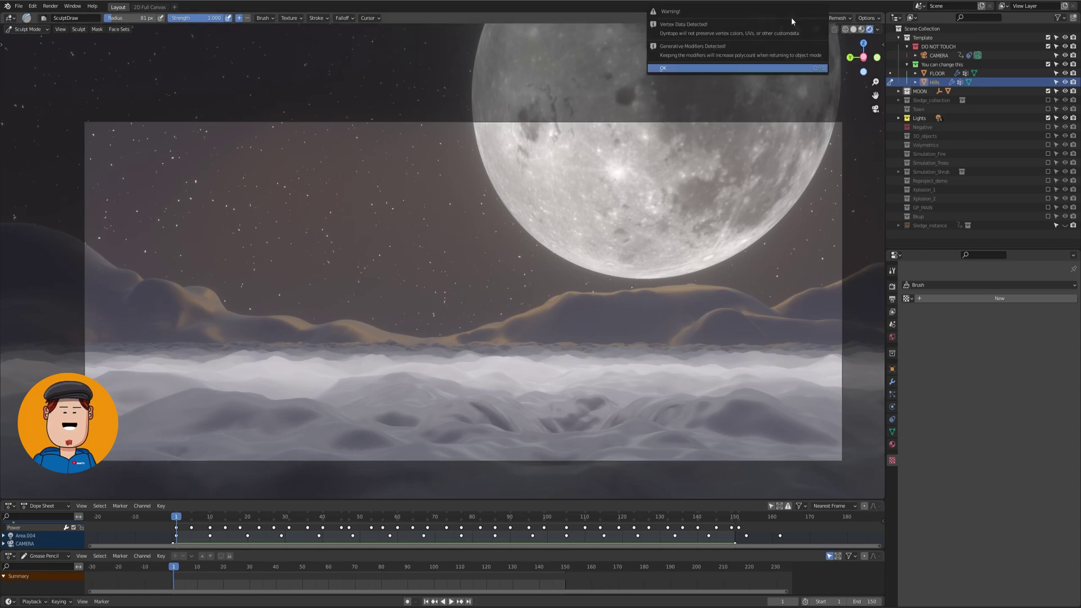
click(725, 68)
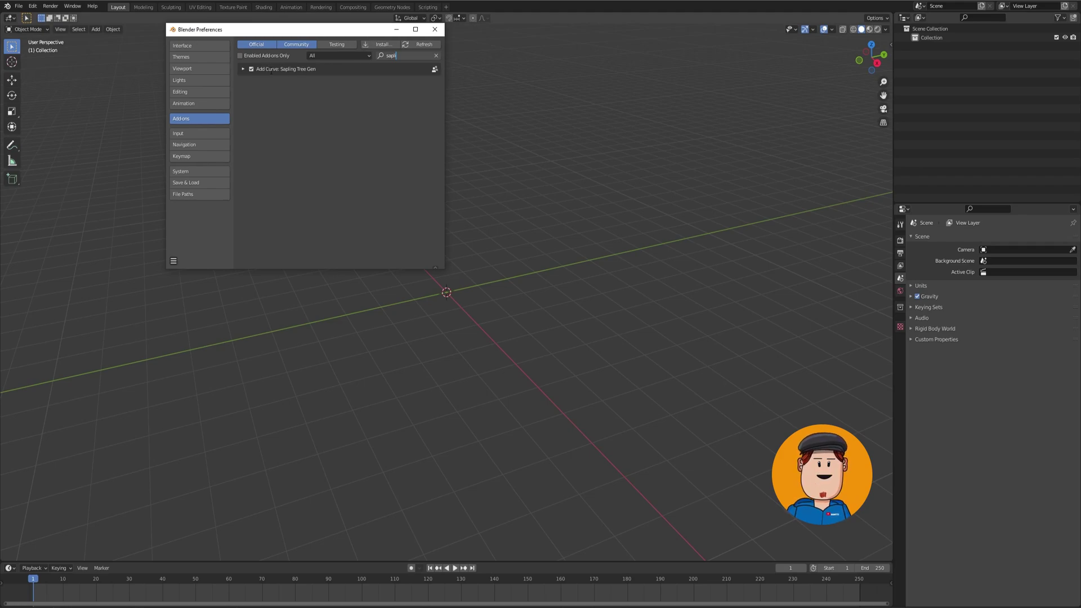
Close preferences, add a Sapling Tree Gen tree, and load the douglas_fir preset
click(436, 31)
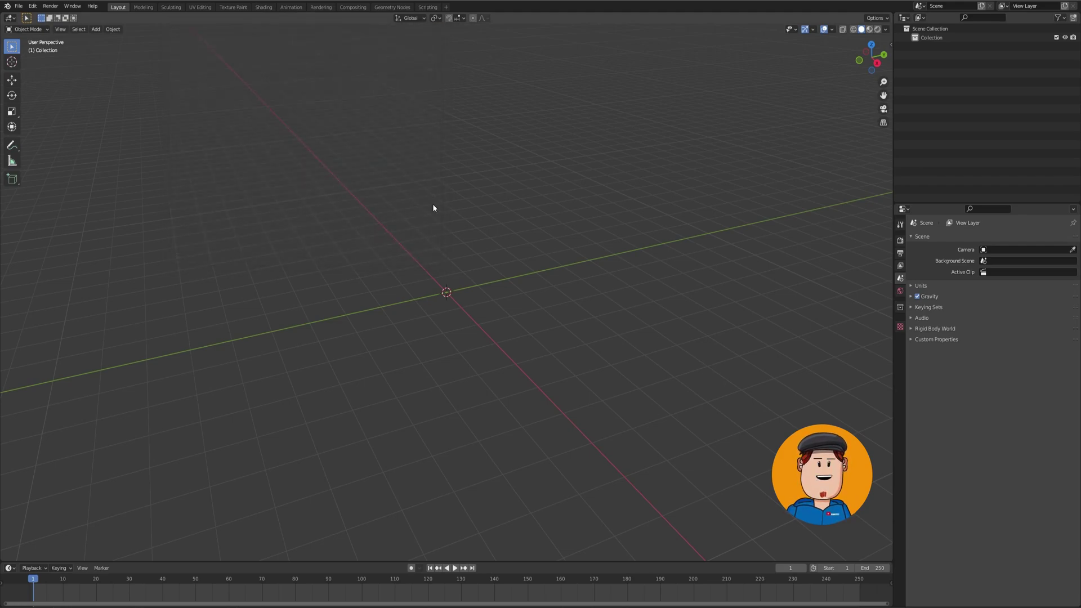
key(shift+a)
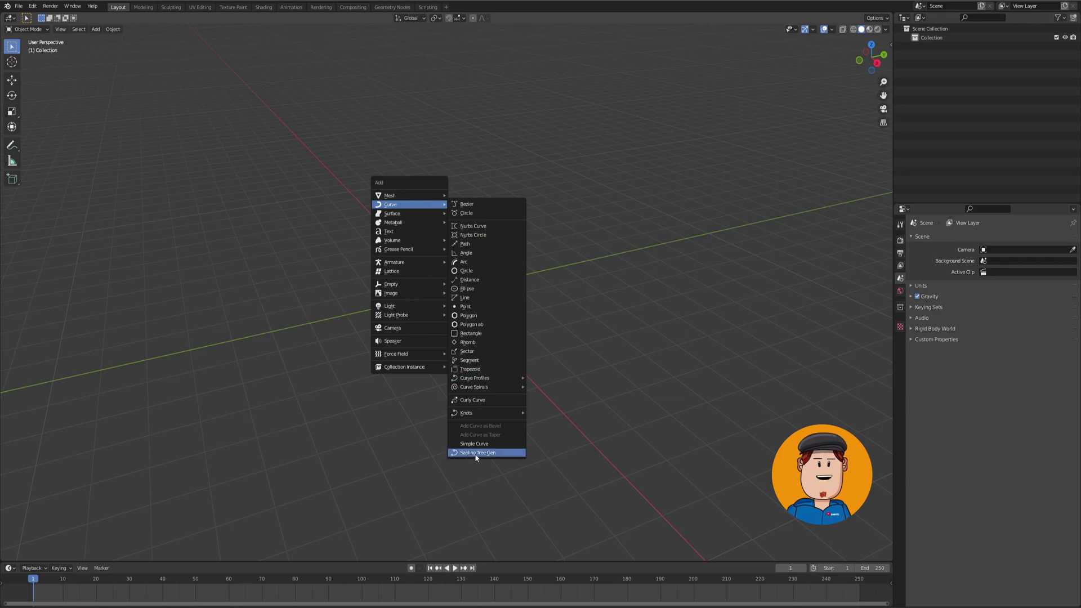
click(475, 453)
click(54, 556)
click(56, 551)
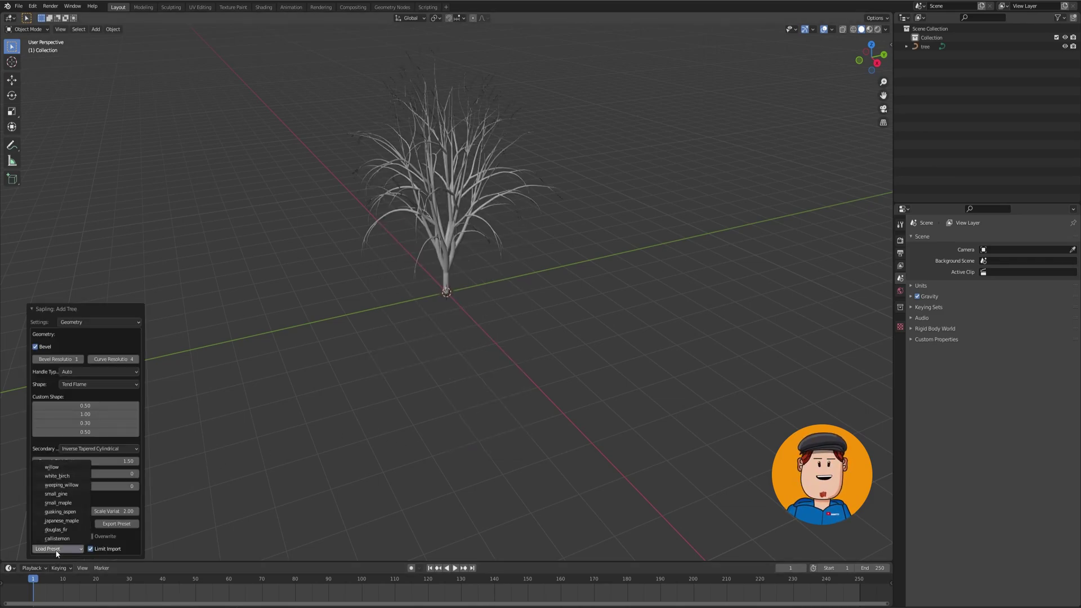
click(57, 493)
click(61, 531)
scroll(437, 191, down, 3)
scroll(454, 311, down, 3)
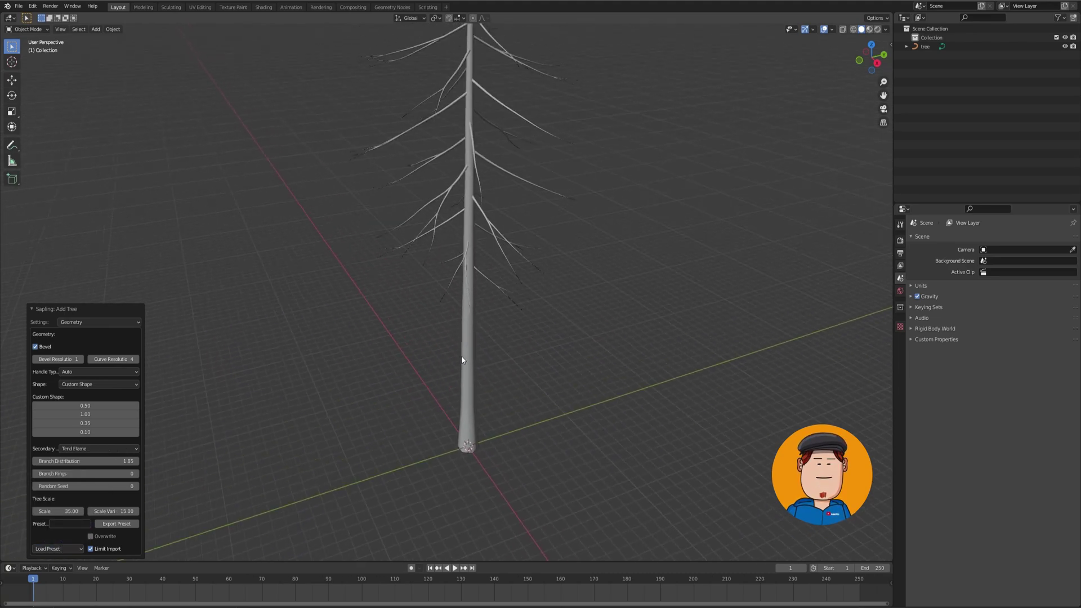
Finish the fir and raise its curve Bevel Depth to thicken the branches
middle_drag(454, 311, 273, 329)
scroll(273, 333, down, 1)
click(98, 322)
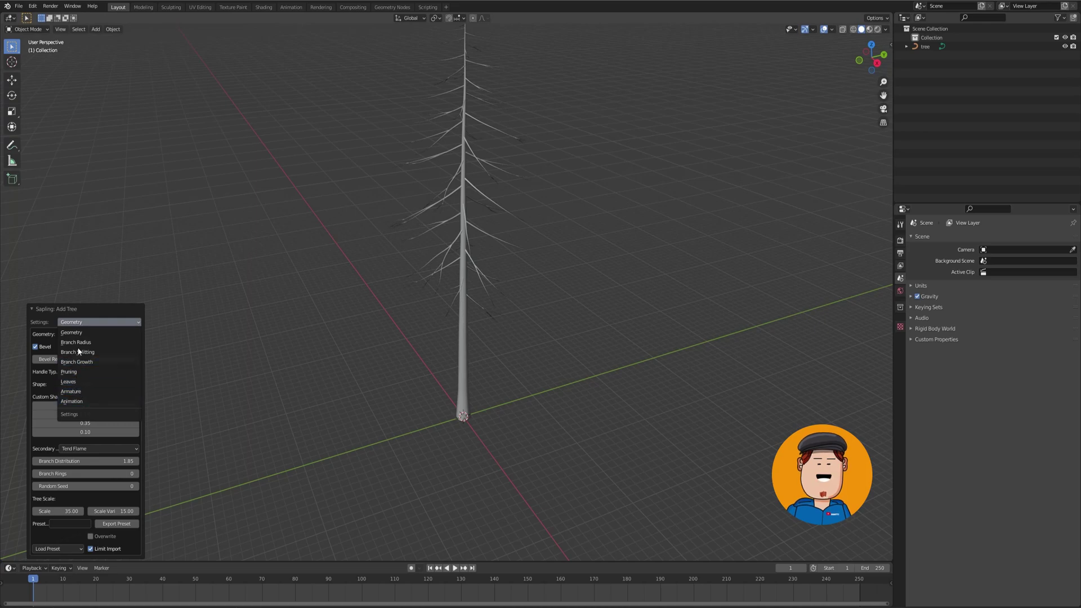
click(454, 234)
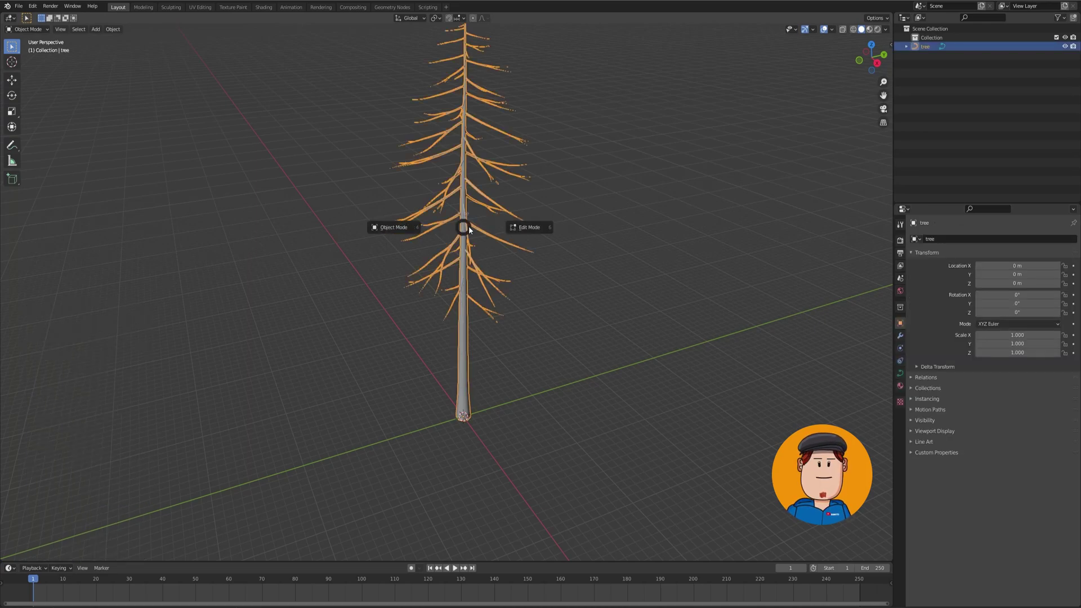
click(900, 373)
click(1021, 459)
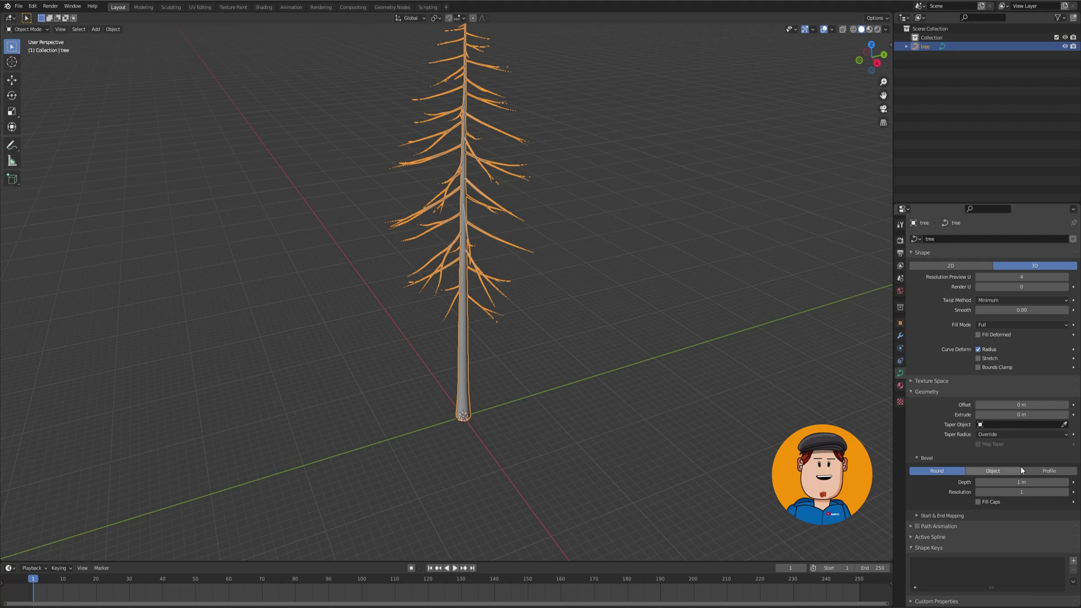
drag(1021, 482, 1056, 481)
In Edit Mode, scale all curve points and proportionally bend the tree's top
key(Tab)
key(a)
key(s)
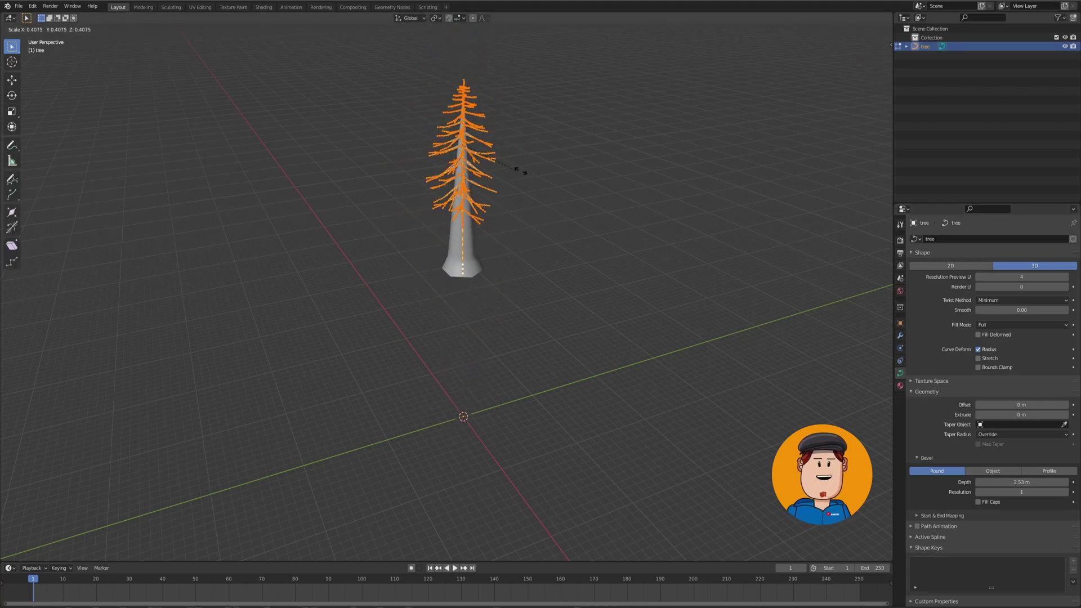
click(473, 19)
key(alt+a)
key(g)
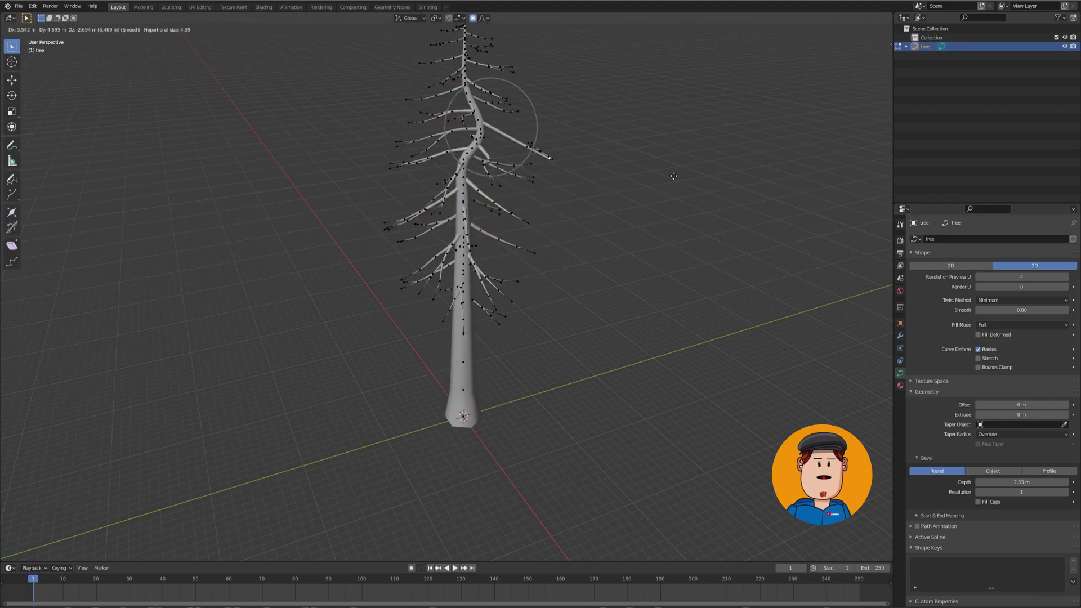
scroll(549, 118, down, 8)
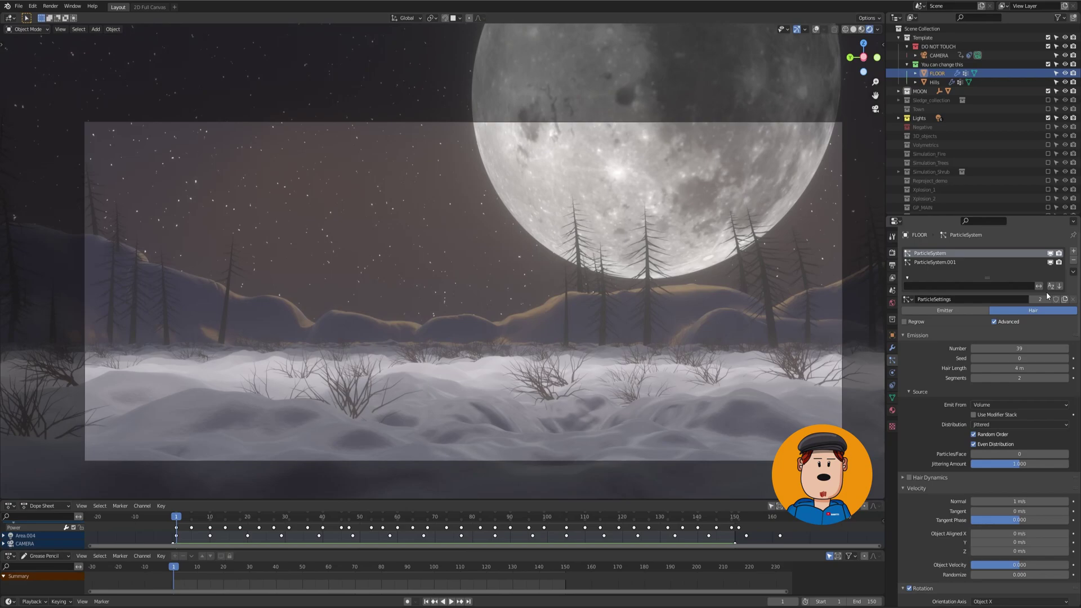
scroll(1000, 380, down, 5)
scroll(993, 437, down, 5)
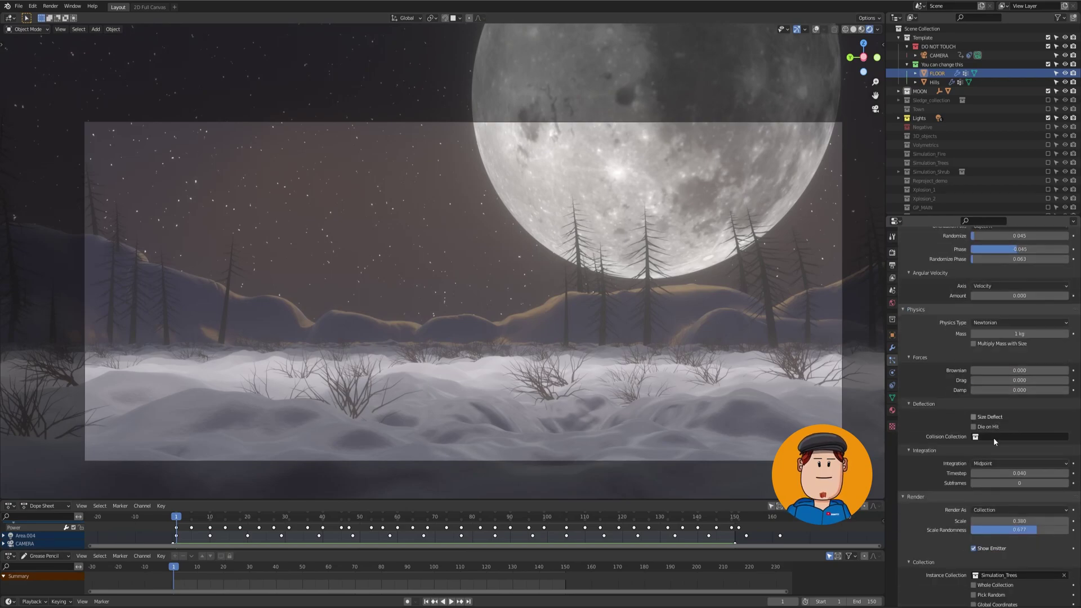
scroll(993, 437, down, 5)
scroll(994, 422, down, 3)
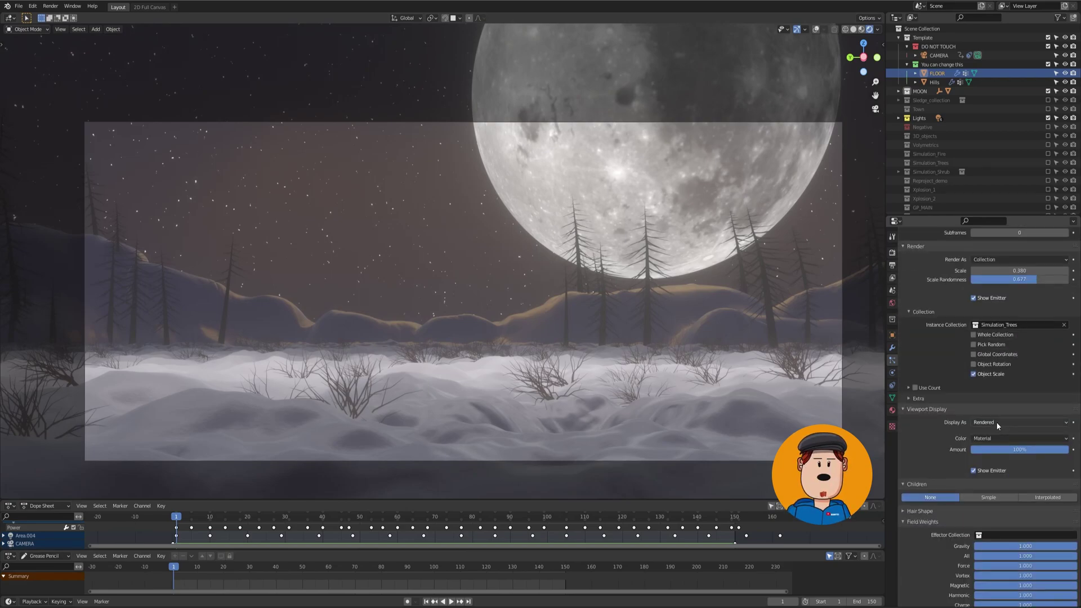
scroll(995, 422, down, 5)
scroll(995, 422, down, 3)
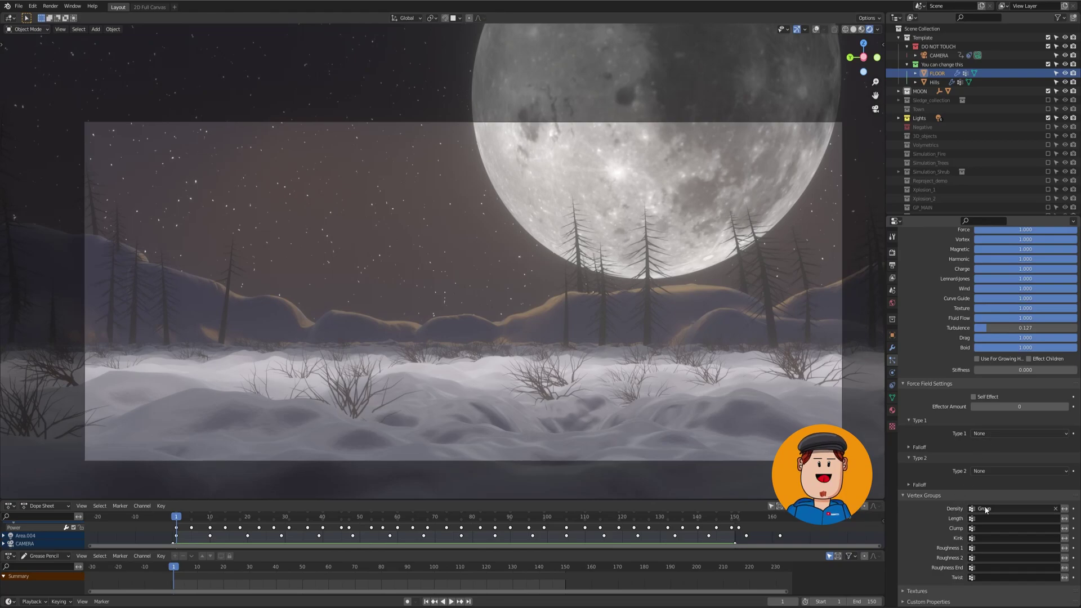
View the FLOOR and Hills tree-density weights in Weight Paint mode, returning to Object Mode between them
key(ctrl+Tab)
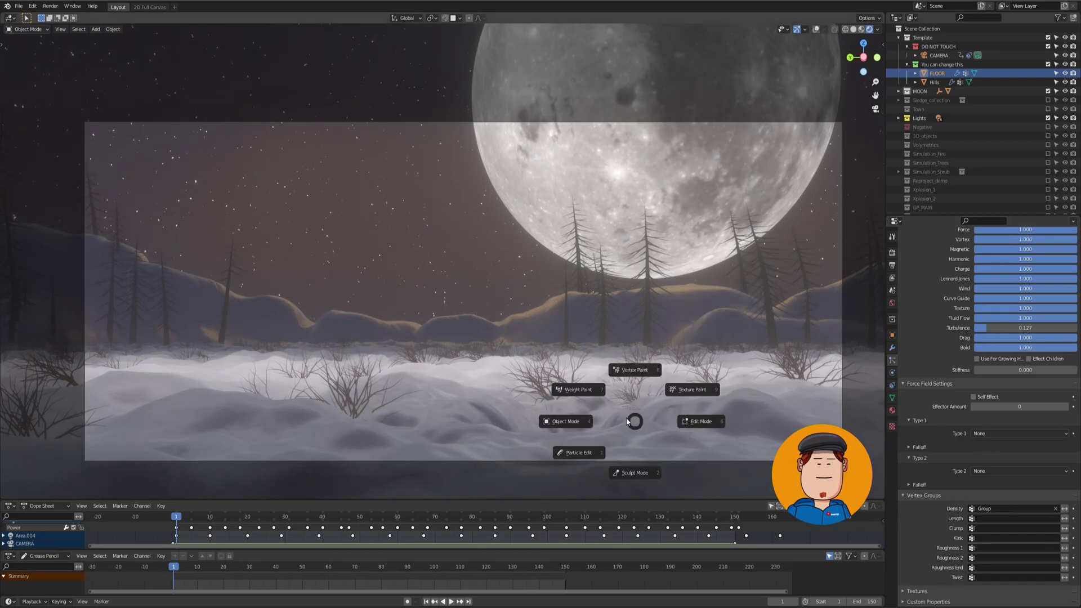
click(577, 338)
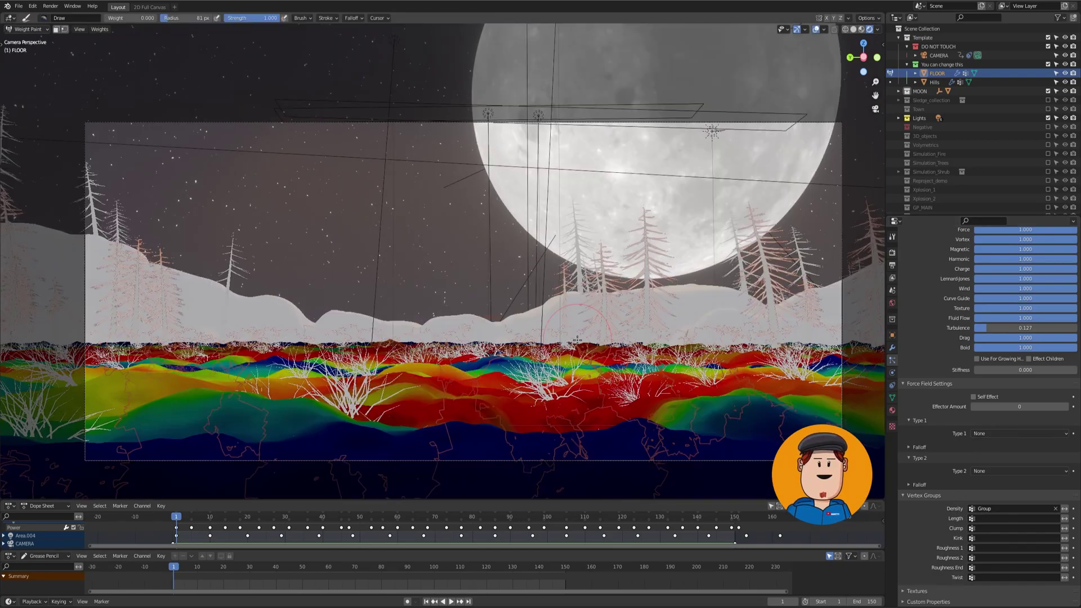
key(ctrl+Tab)
click(537, 324)
click(535, 320)
key(ctrl+Tab)
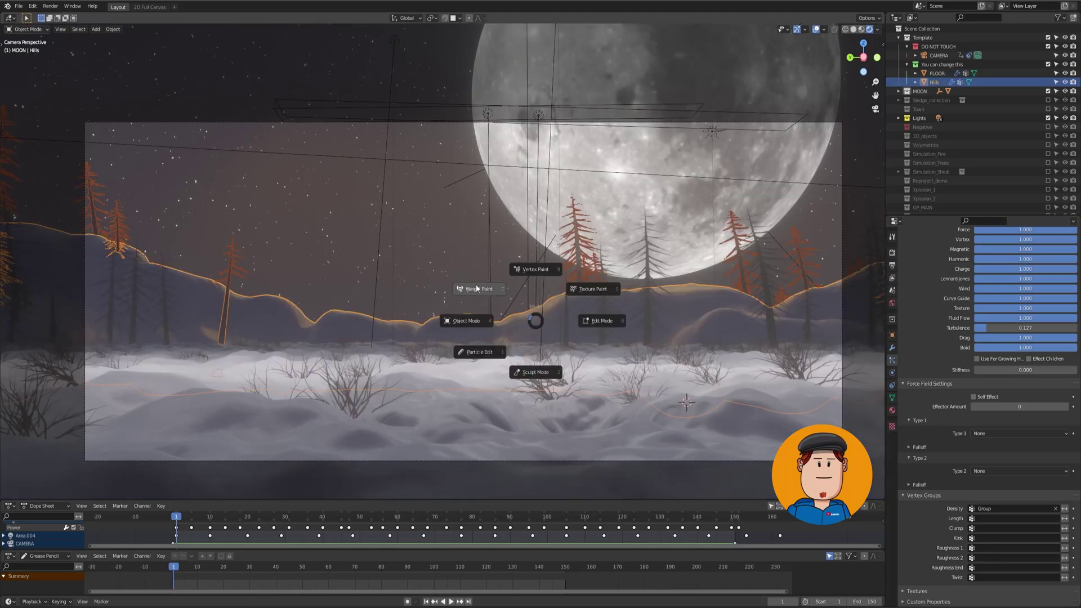
click(477, 289)
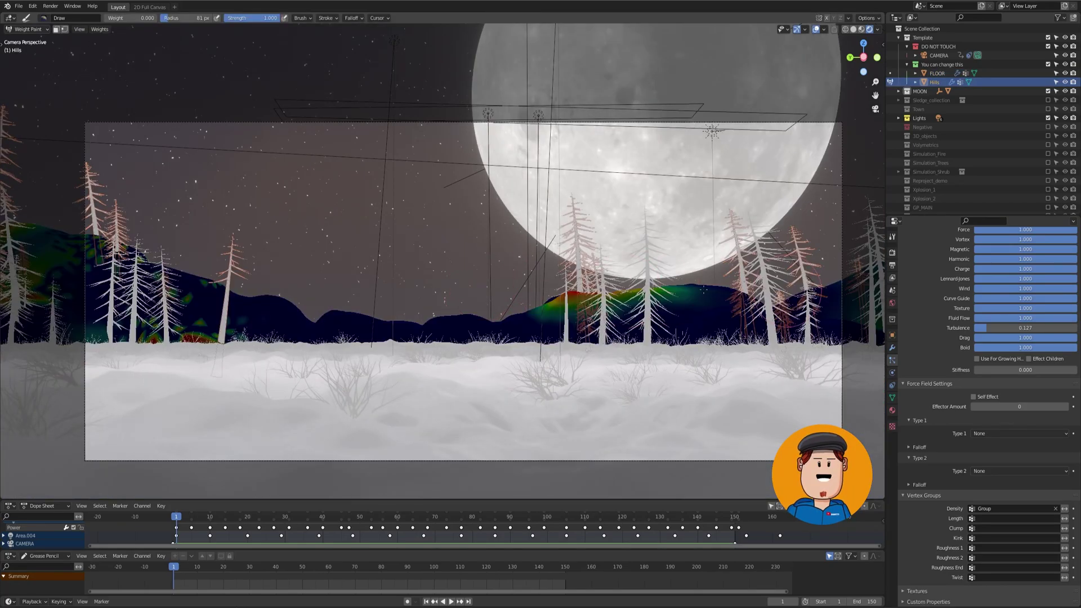
key(ctrl+Tab)
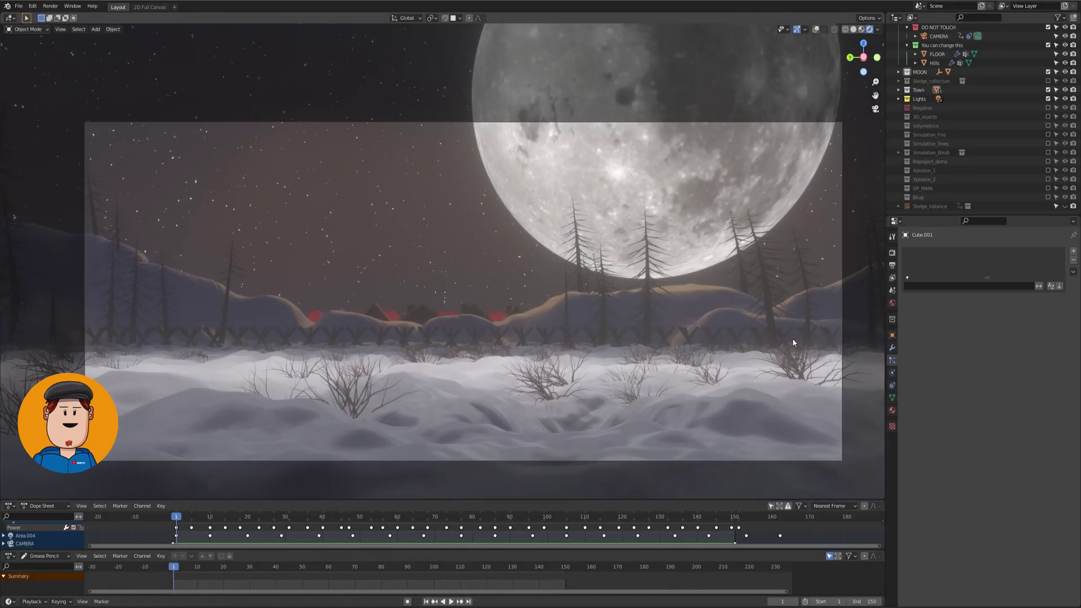
Orbit to the houses and move a chimney with proportional editing in Edit Mode
mouse_move(425, 315)
middle_down()
mouse_move(423, 284)
mouse_move(433, 285)
middle_up()
scroll(409, 310, up, 5)
scroll(409, 310, up, 5)
mouse_move(379, 307)
middle_down()
mouse_move(391, 334)
mouse_move(381, 333)
middle_up()
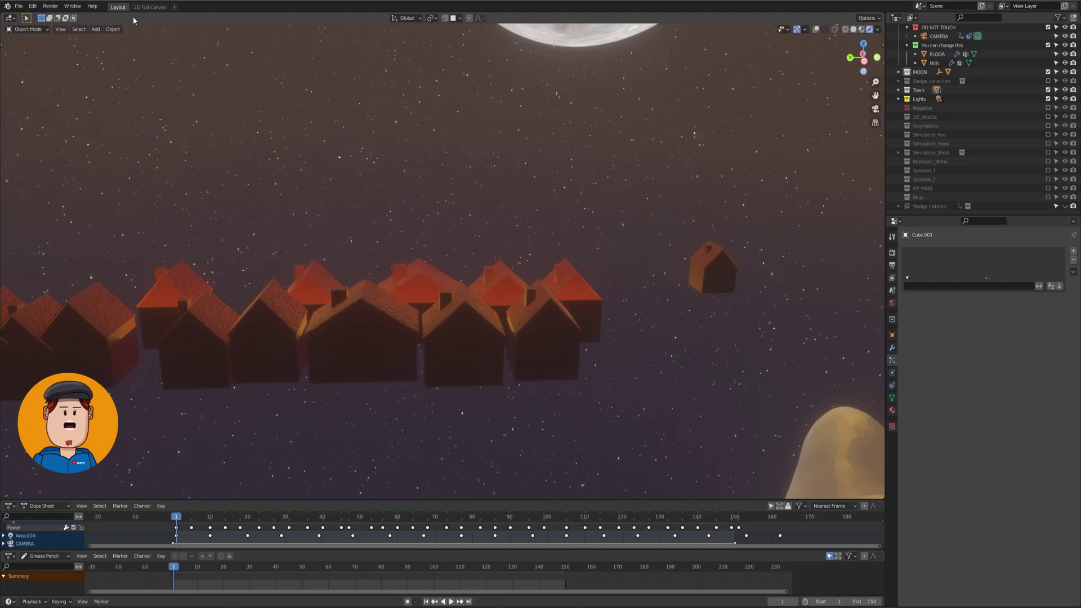
click(112, 29)
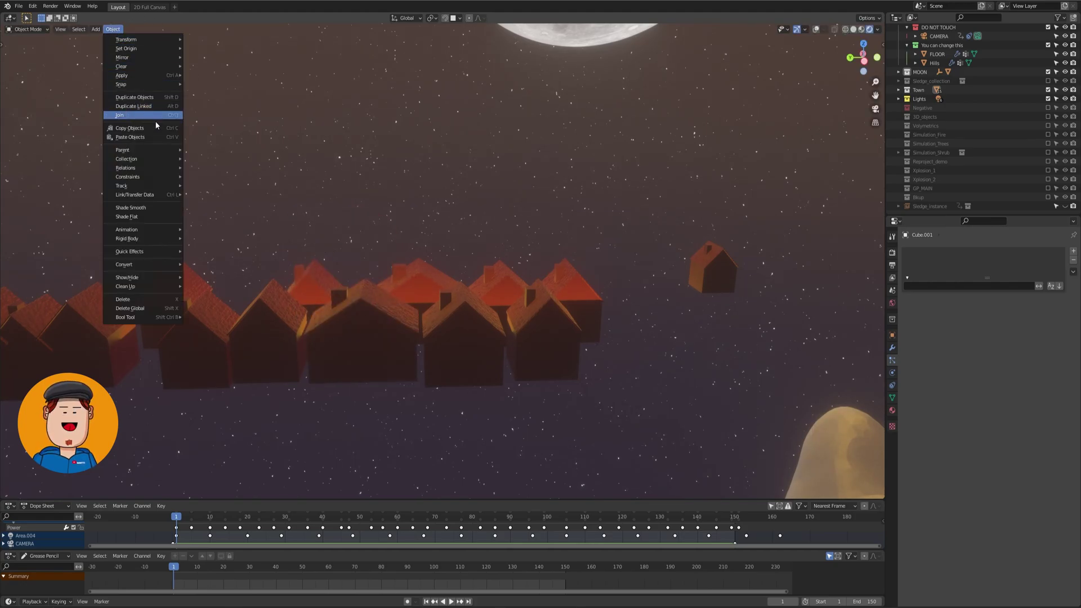
key(shift+alt+z)
key(ctrl+Tab)
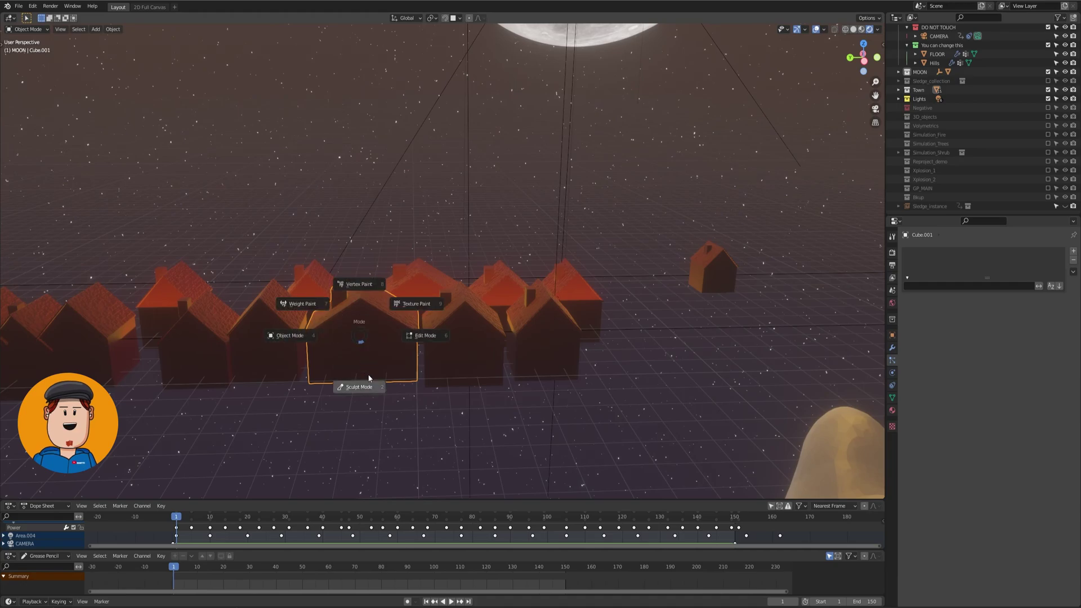
click(384, 326)
key(g)
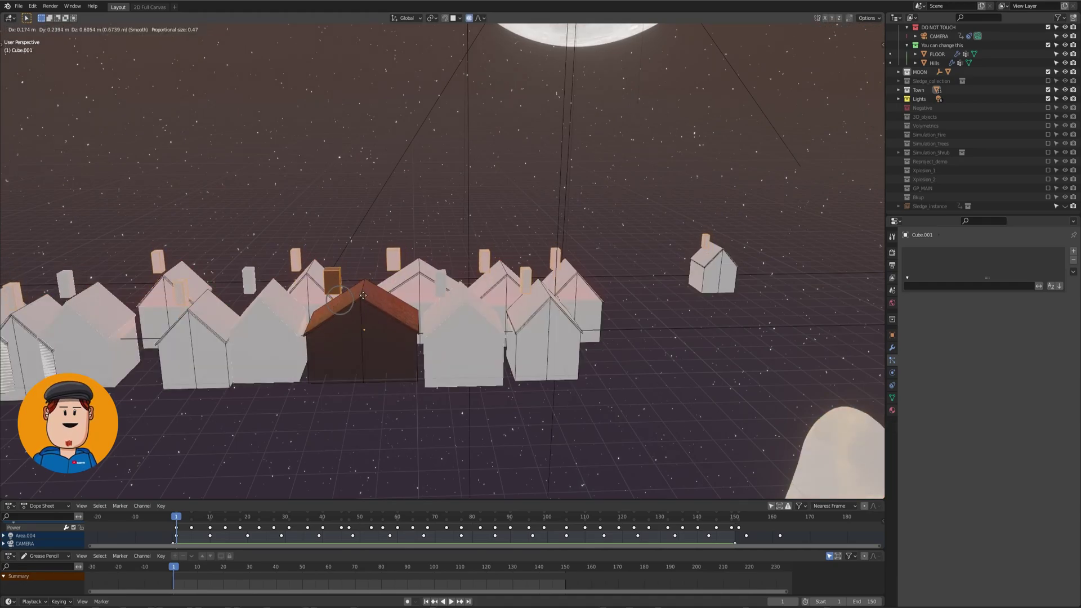
click(367, 305)
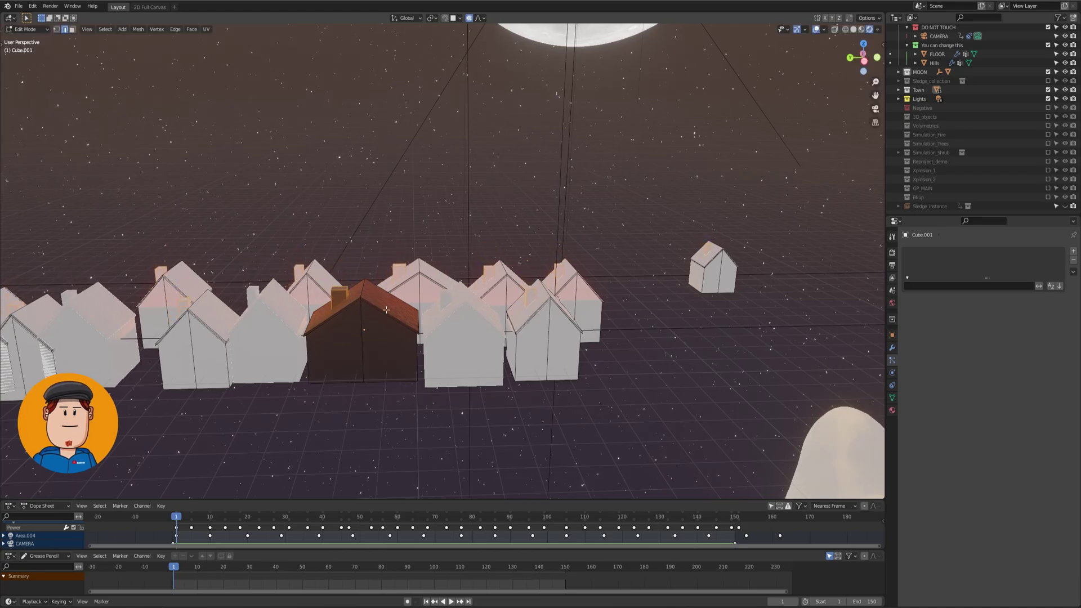
key(Tab)
scroll(383, 313, up, 4)
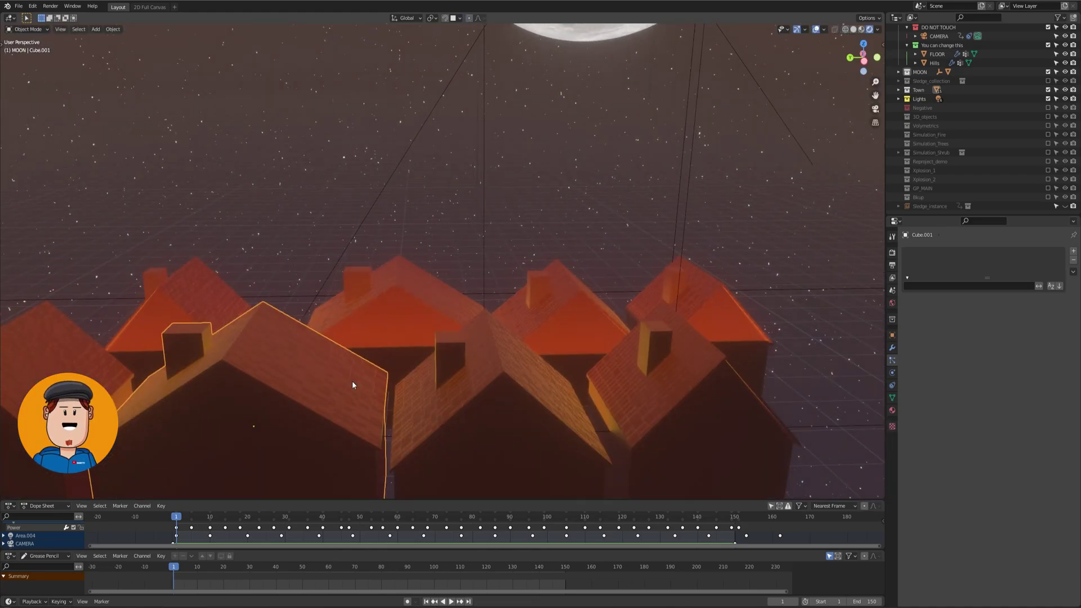
Split the view to show the houses' Brick Texture material nodes
mouse_move(352, 380)
middle_down()
mouse_move(273, 419)
mouse_move(254, 406)
middle_up()
drag(3, 25, 10, 338)
click(11, 338)
click(34, 381)
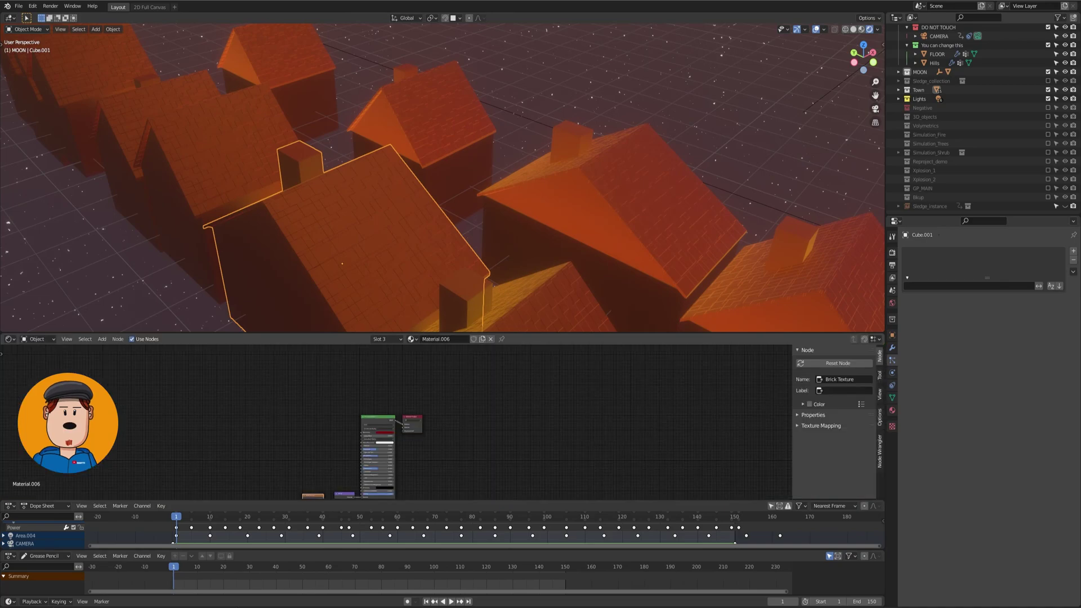
scroll(356, 399, up, 3)
scroll(355, 400, up, 3)
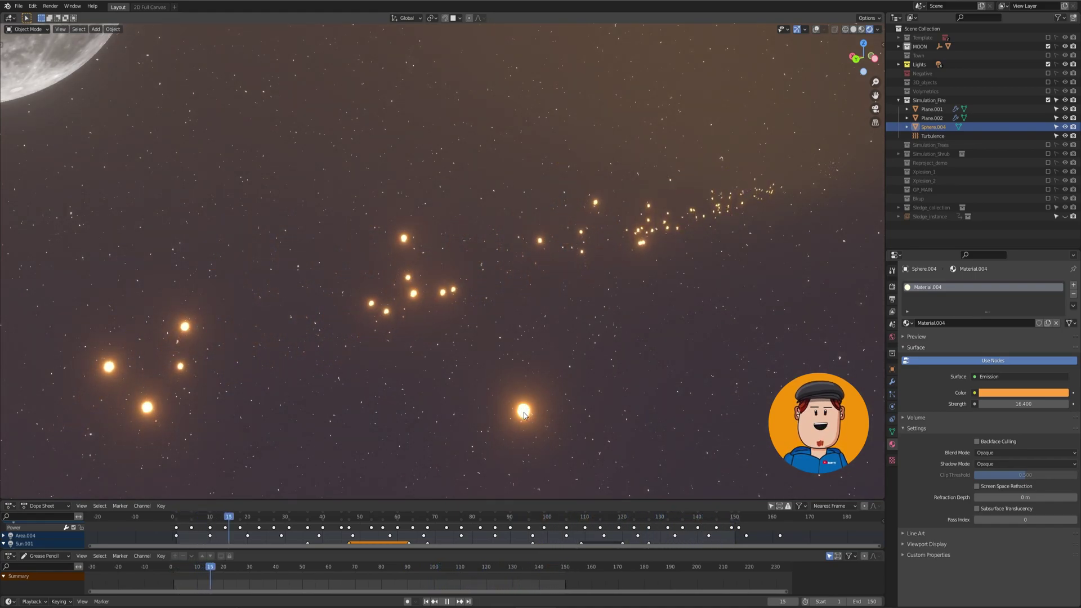
Turn on overlays and view Plane.001's particle system settings
click(815, 29)
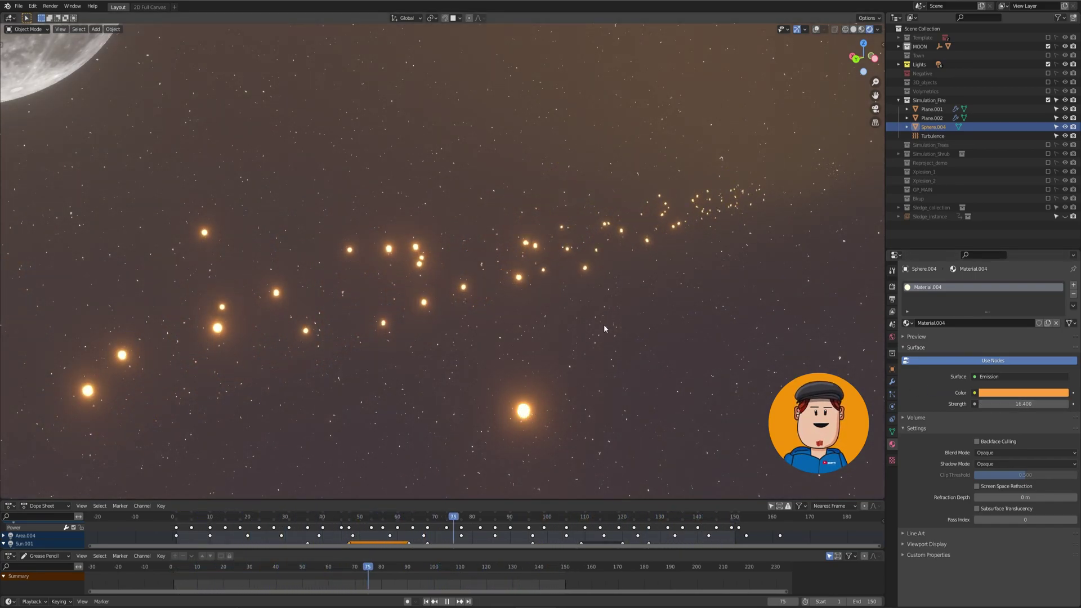
click(567, 279)
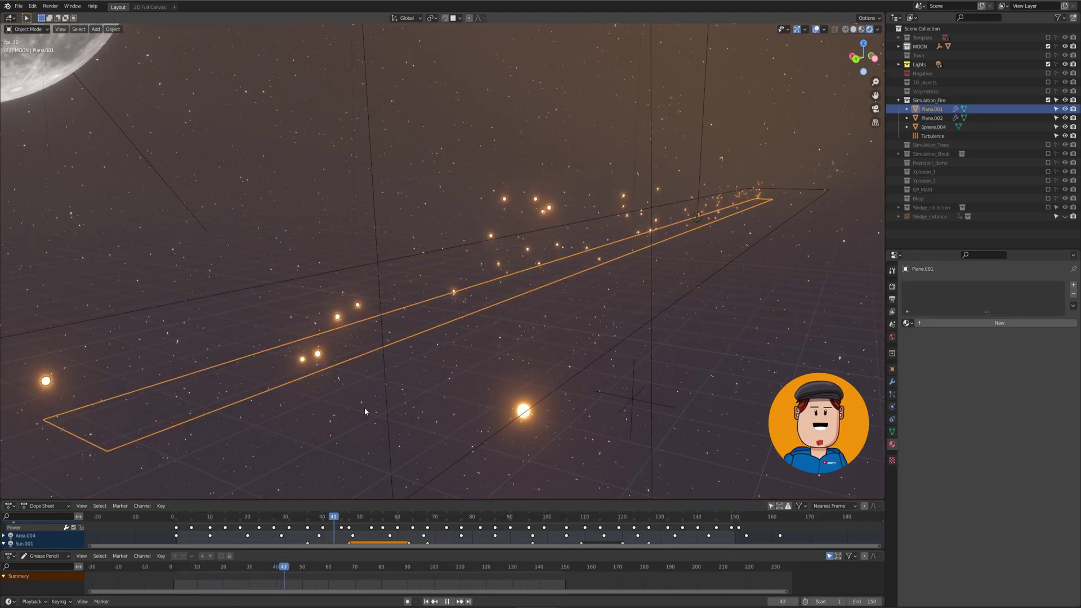
click(891, 394)
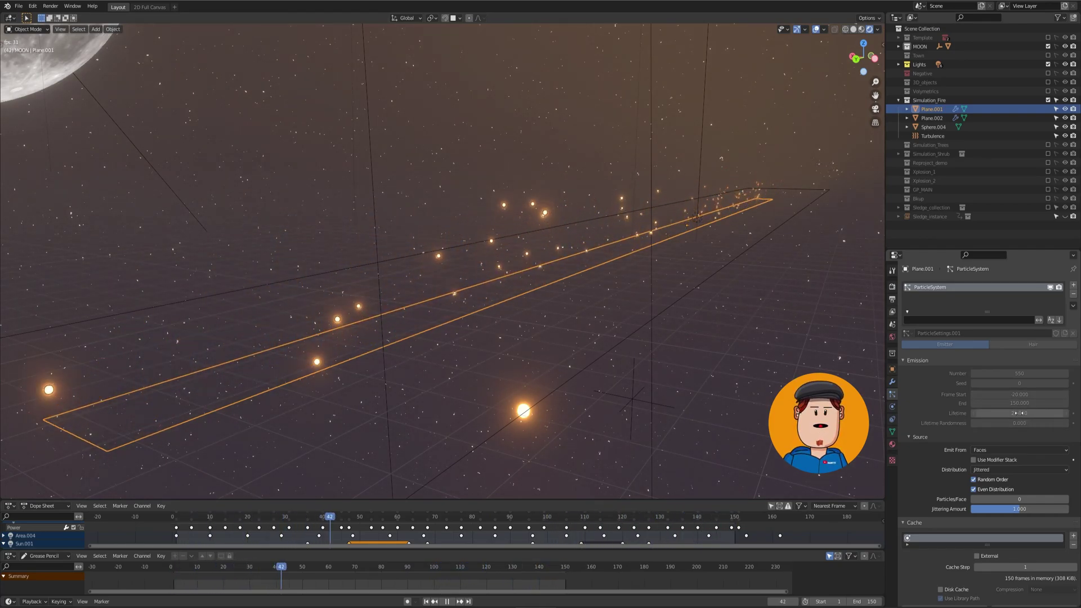
scroll(972, 401, down, 5)
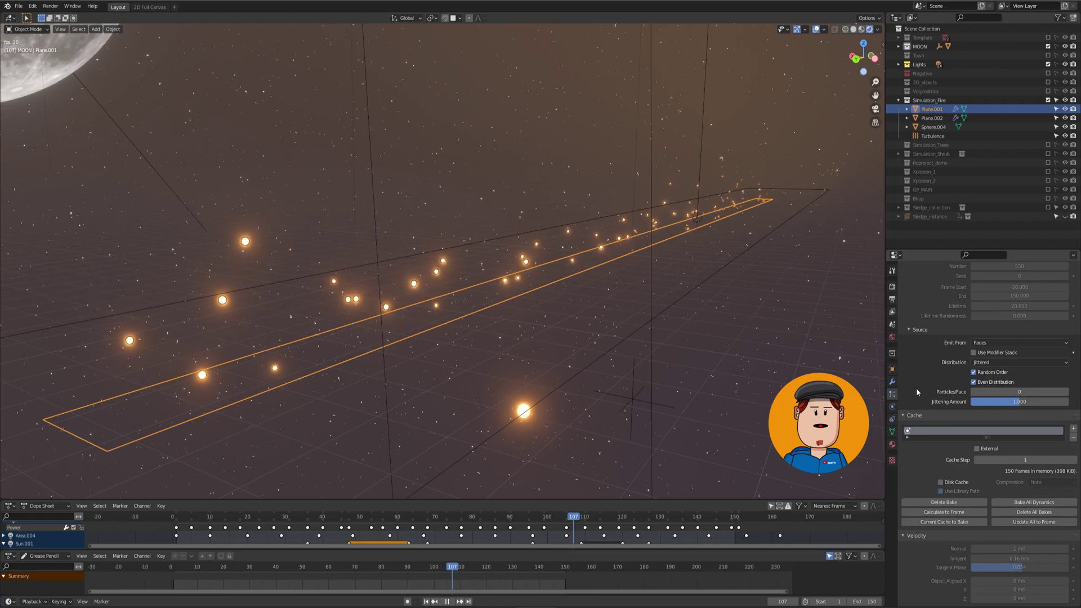
scroll(917, 384, down, 4)
scroll(916, 384, down, 3)
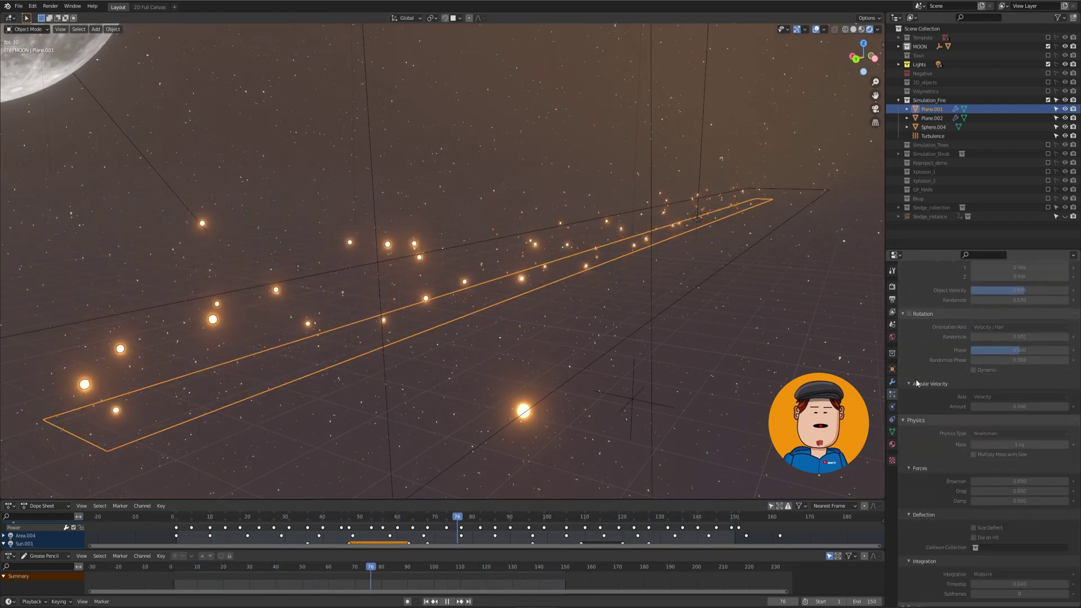
scroll(914, 385, down, 3)
scroll(912, 381, down, 2)
scroll(946, 414, down, 3)
scroll(982, 452, down, 2)
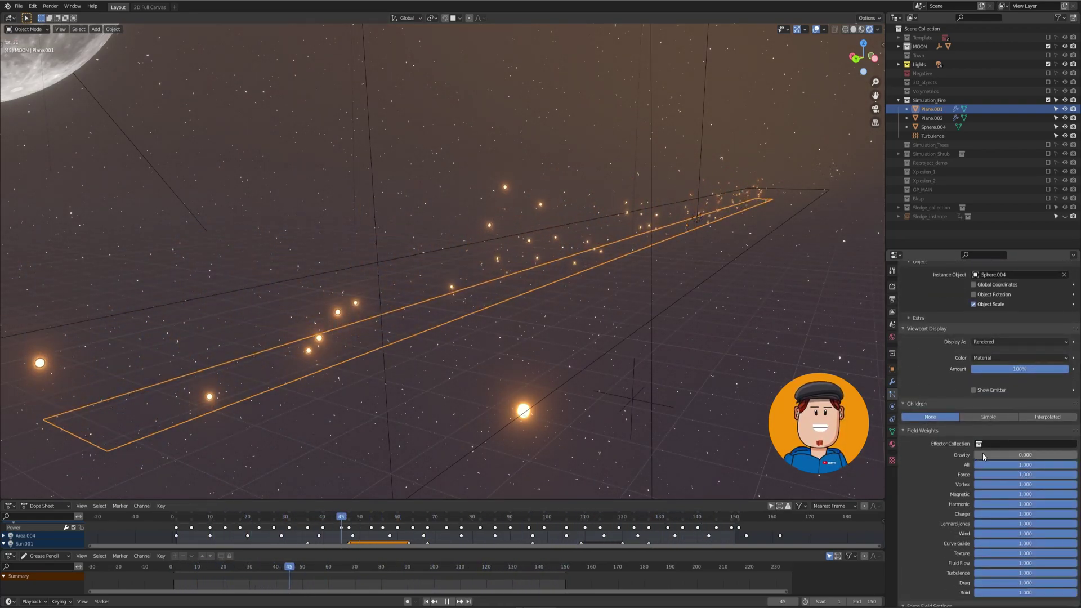
Inspect the Turbulence field's physics settings, then select Plane.002
click(635, 399)
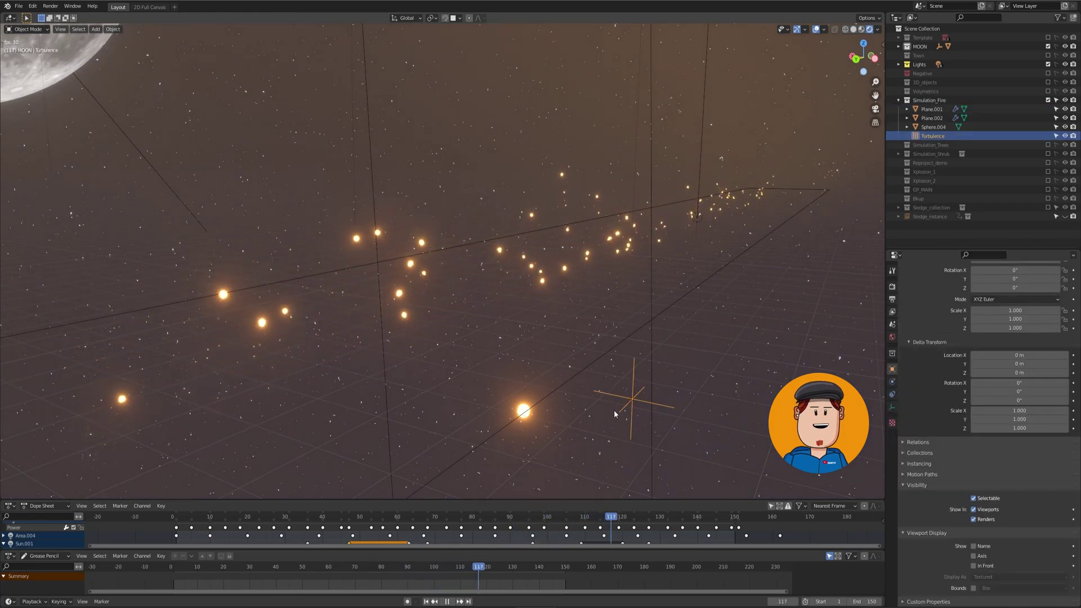
click(891, 381)
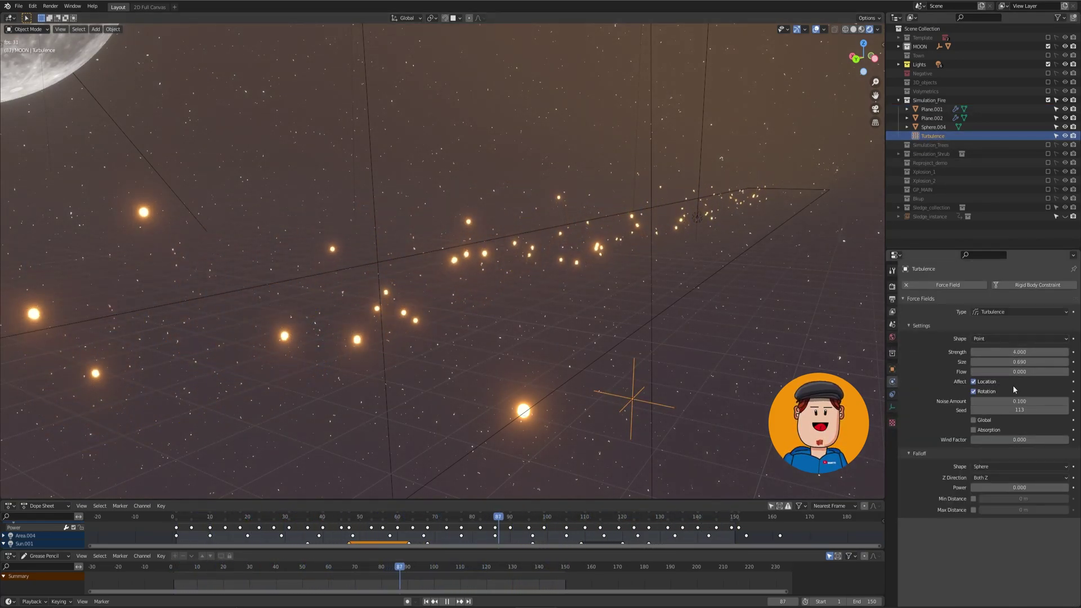
click(829, 178)
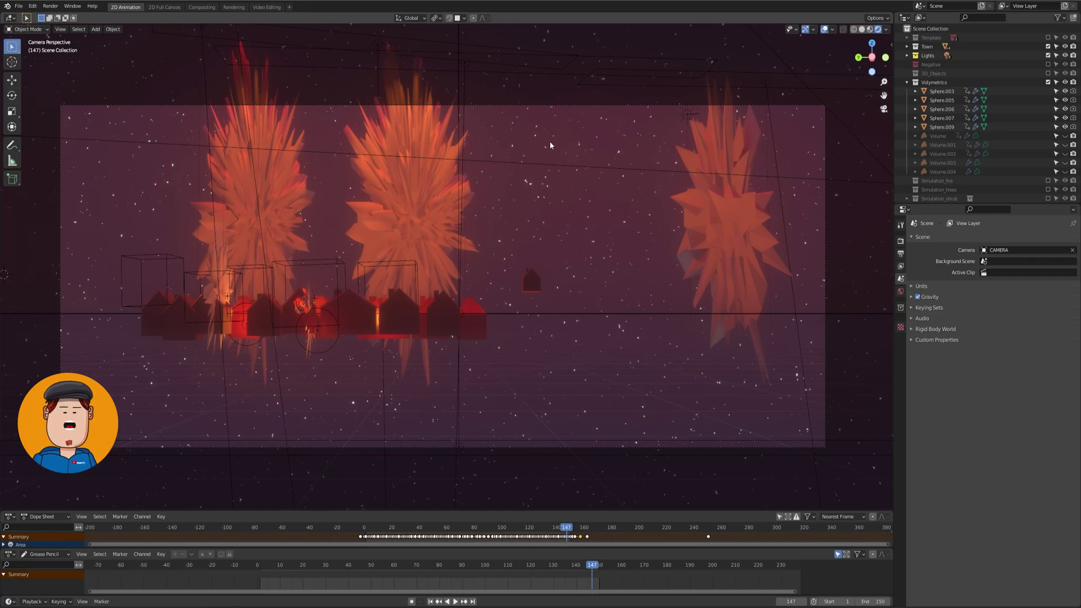
Check Volume's Mesh to Volume modifier, hide the Sphere rows, and show Volume.001–Volume.004
click(938, 135)
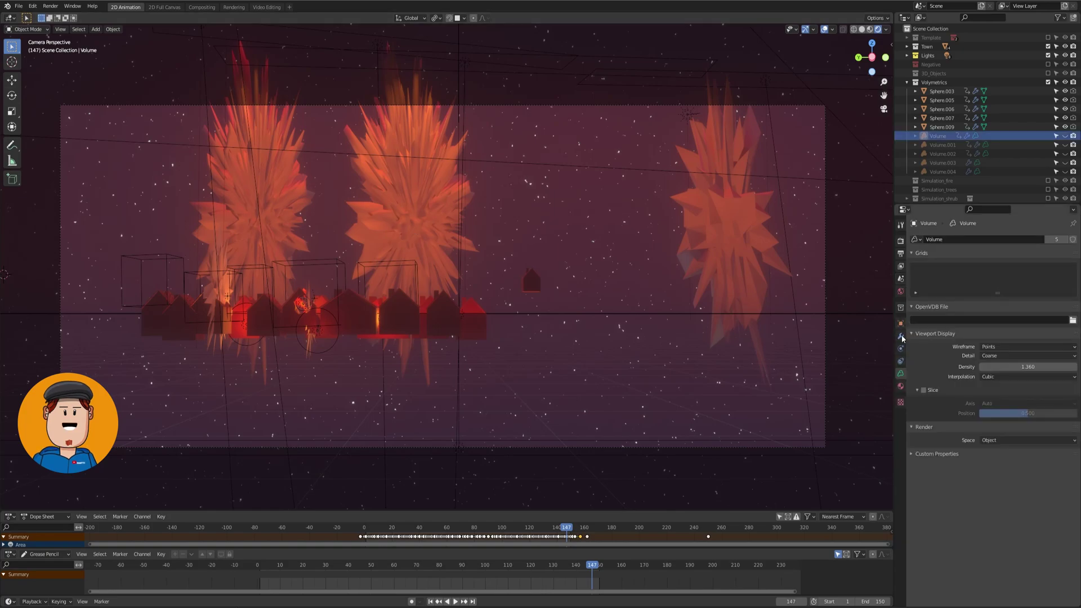
click(900, 335)
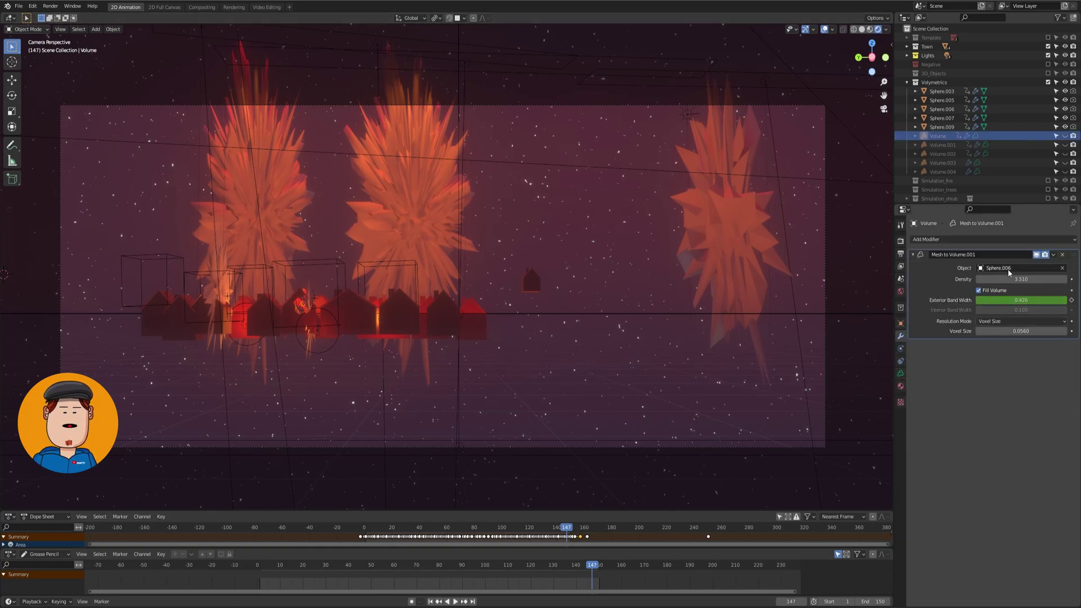
click(1064, 127)
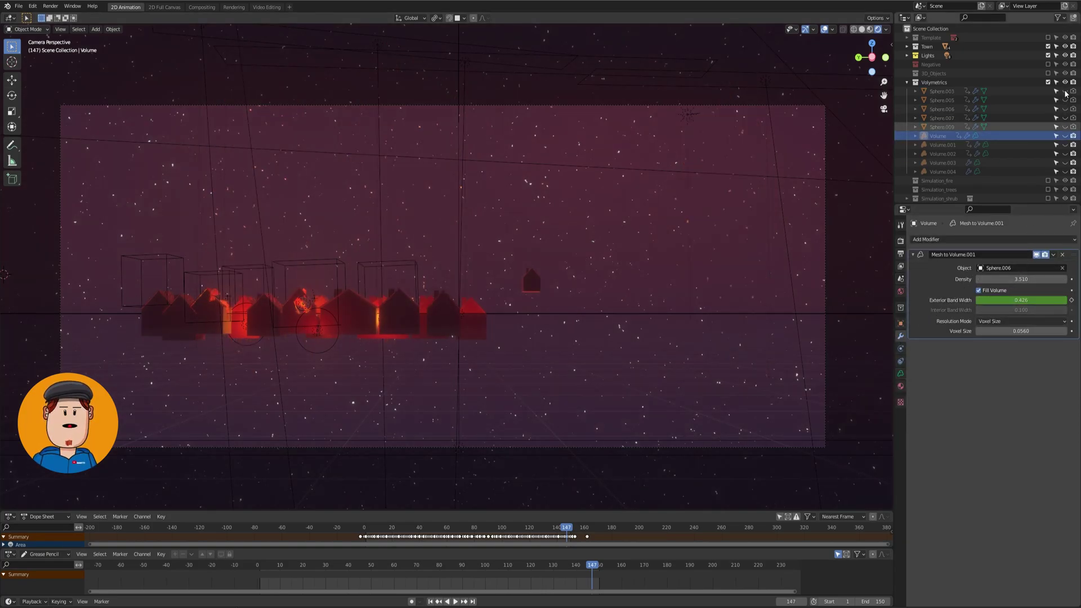
click(1066, 153)
drag(1066, 153, 1065, 171)
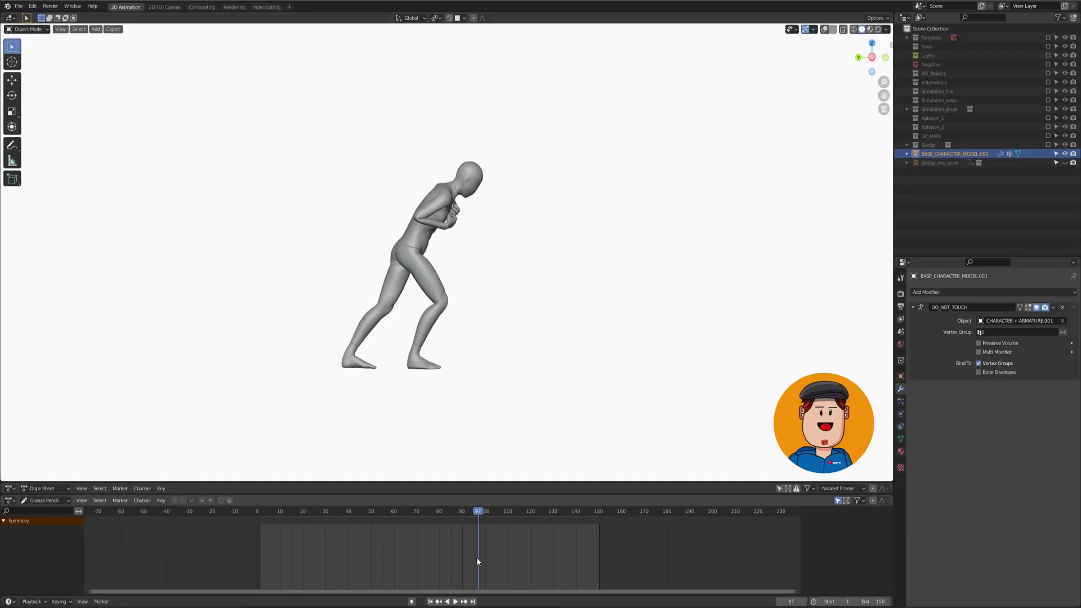
At the first frame, add Object Line Art with stroke thickness 10
key(shift+Left)
key(shift+a)
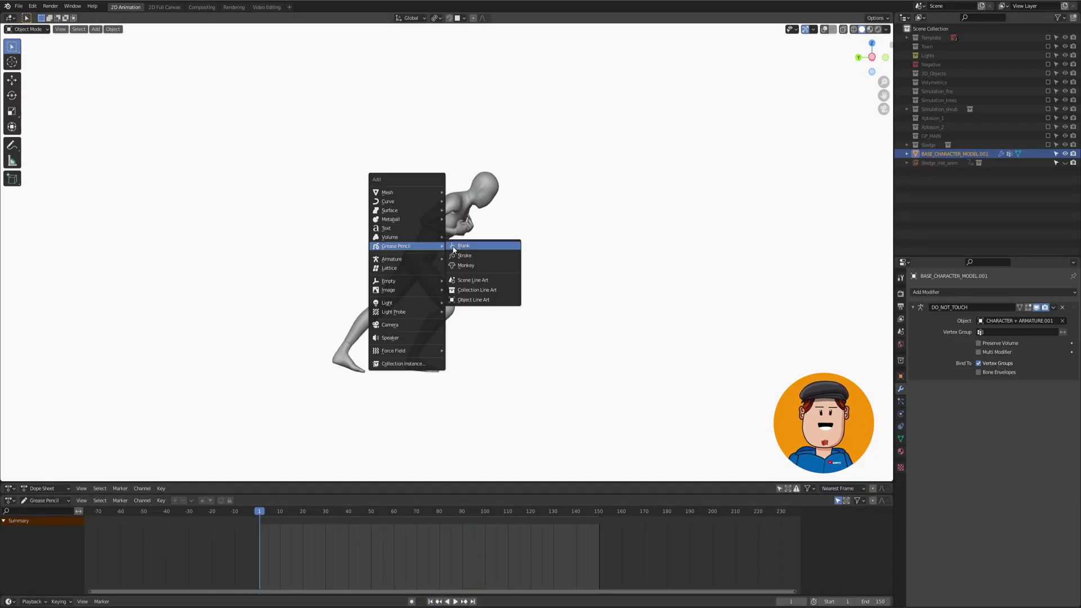
click(483, 300)
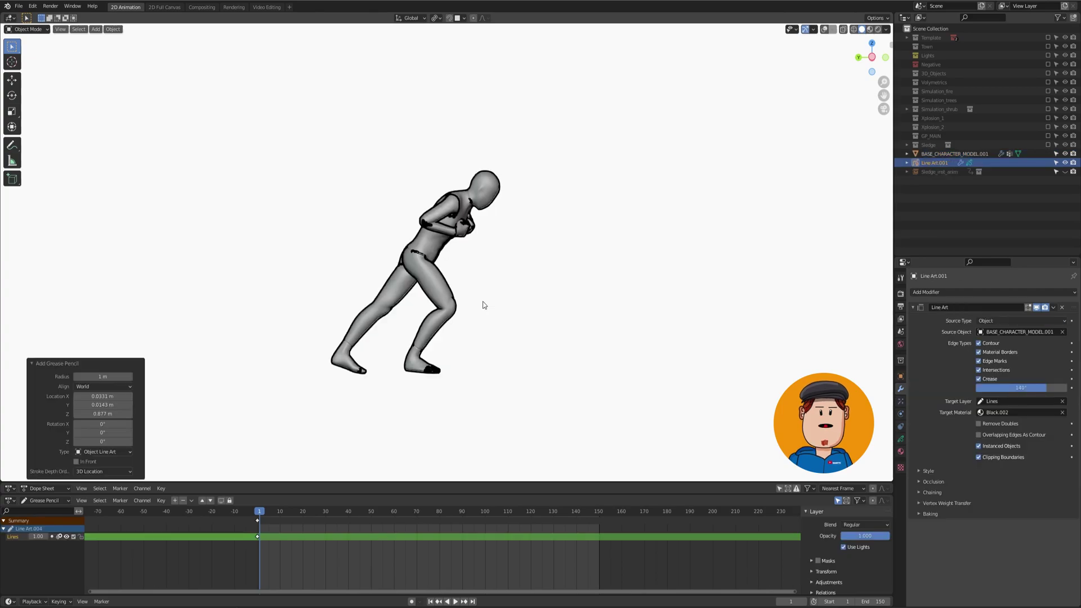
click(919, 471)
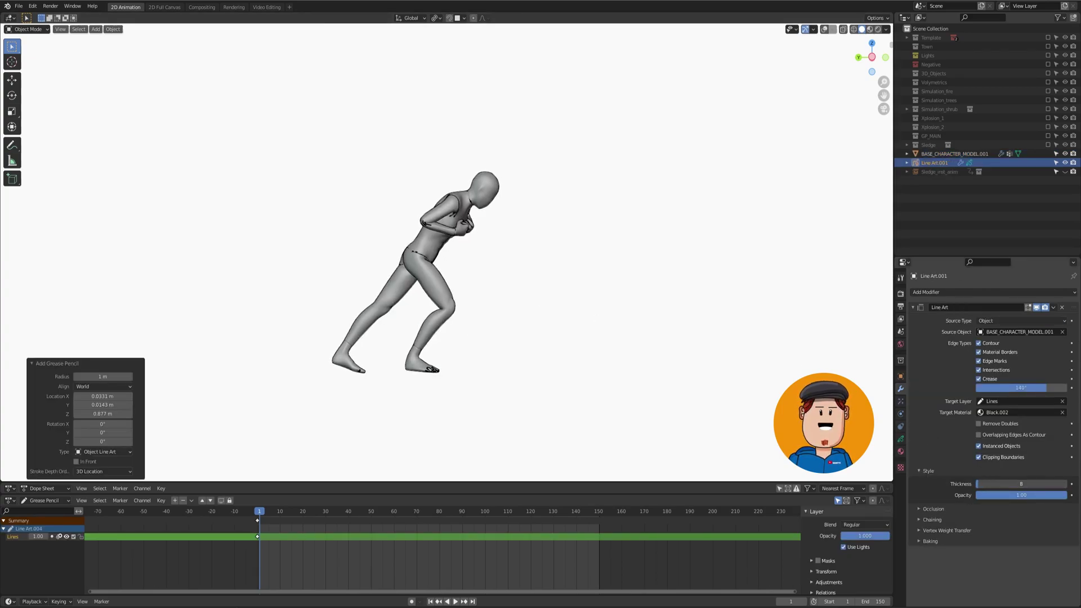
drag(980, 484, 993, 484)
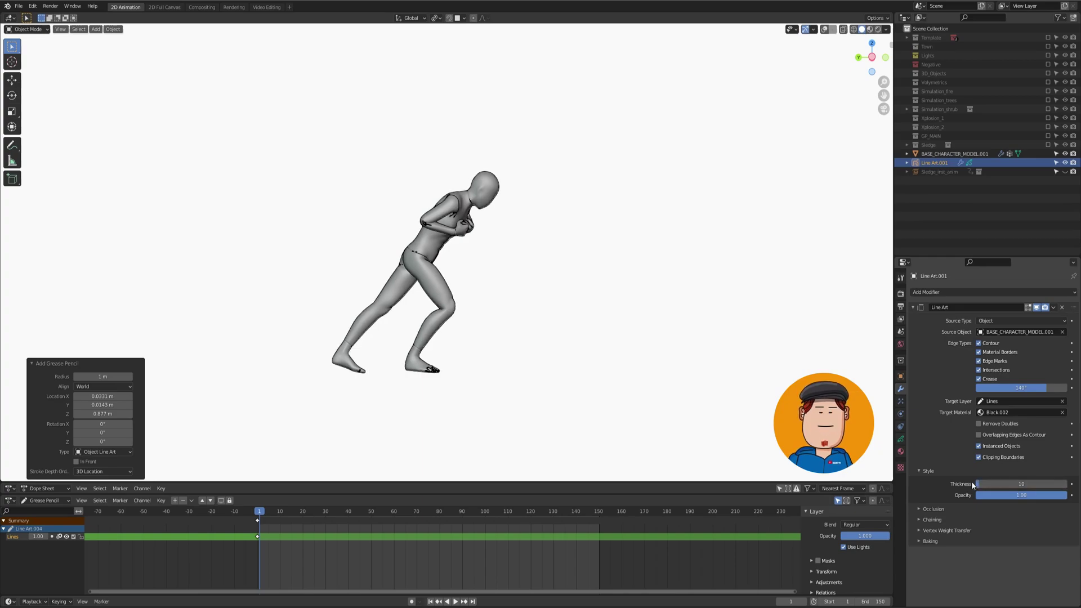
Bake the line art, apply the modifier, and hide the grey character mesh
click(921, 539)
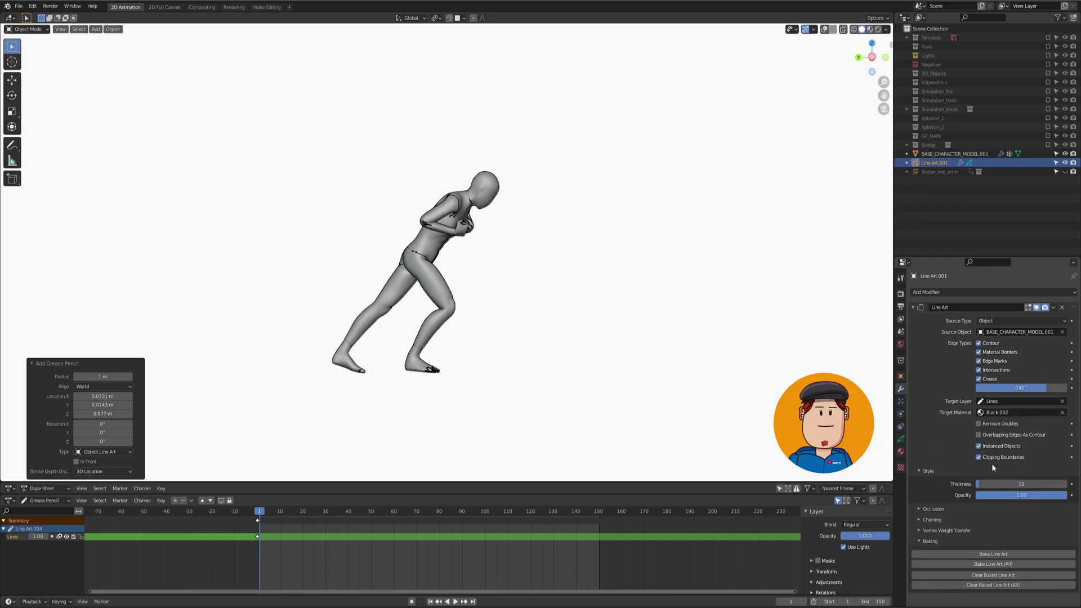
click(1000, 564)
click(1053, 308)
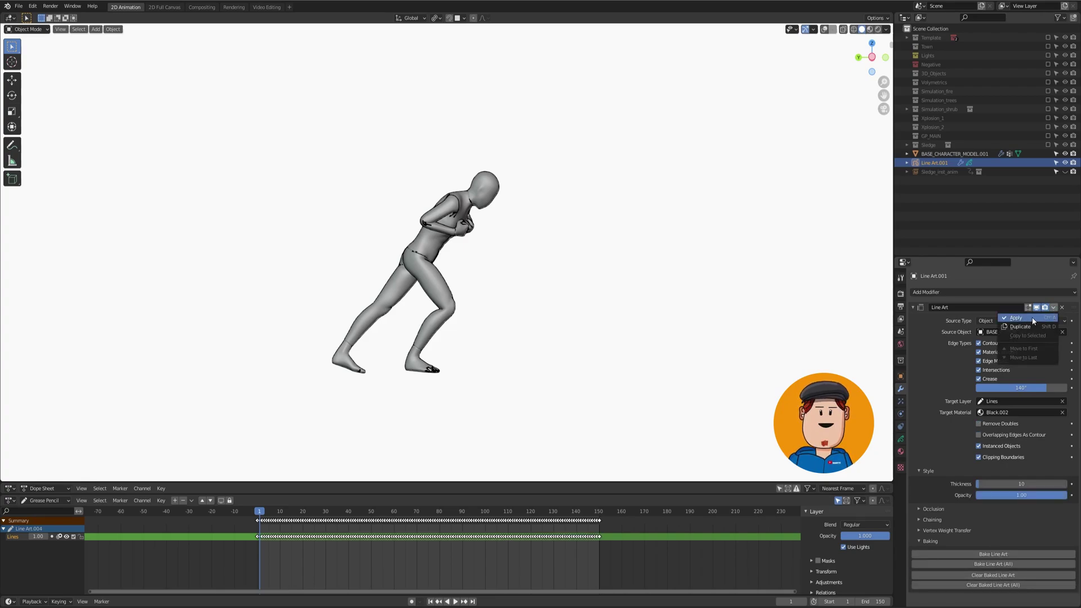
click(1030, 316)
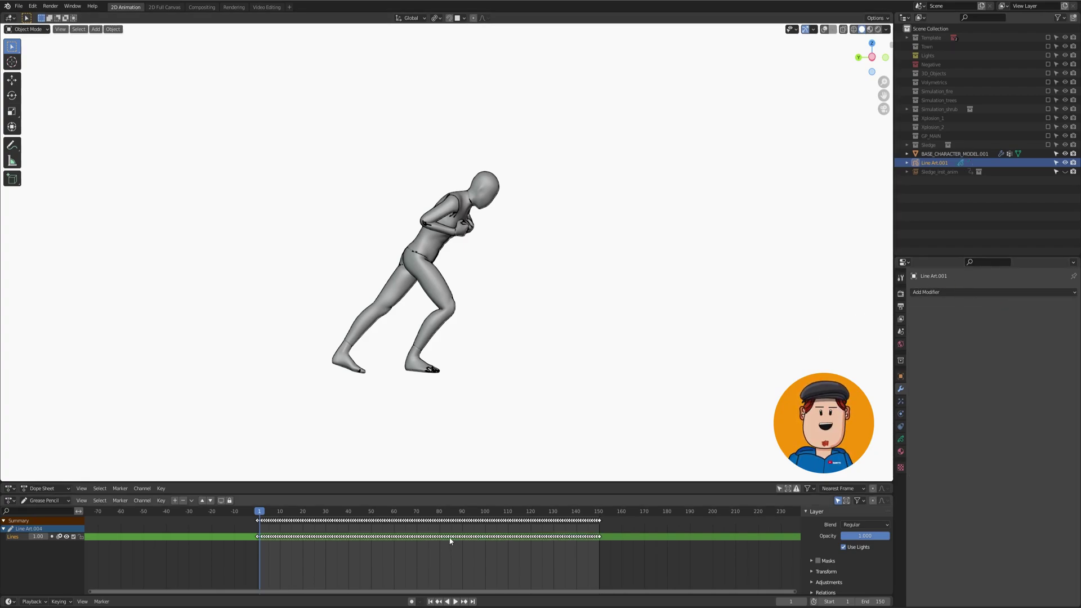
click(1064, 154)
Play back the line-art animation, scrubbing to frame 66, then return to camera view
key(space)
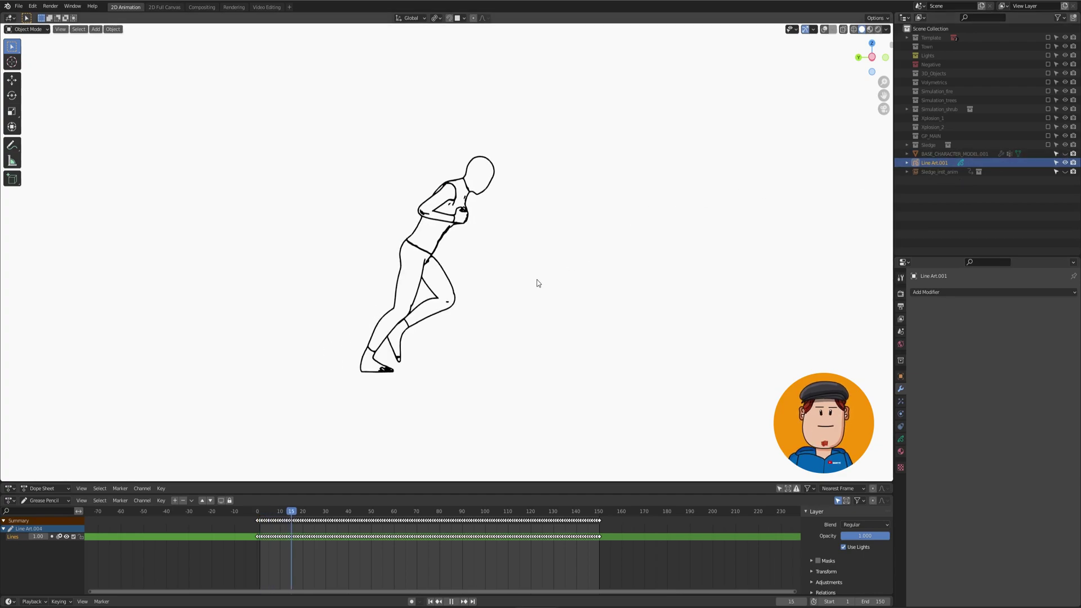
middle_drag(417, 355, 535, 538)
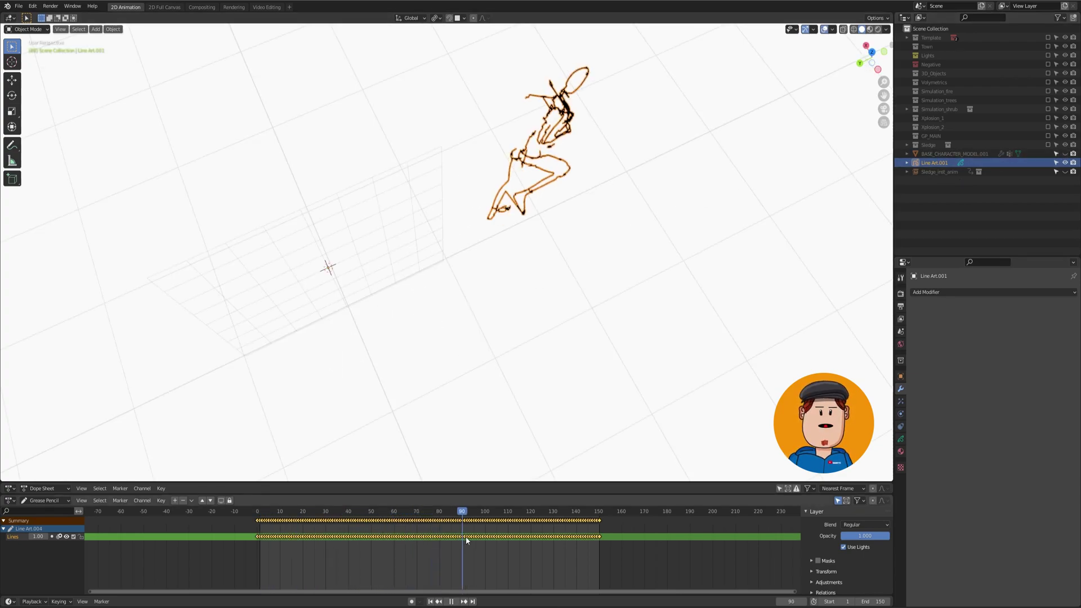
drag(535, 537, 409, 544)
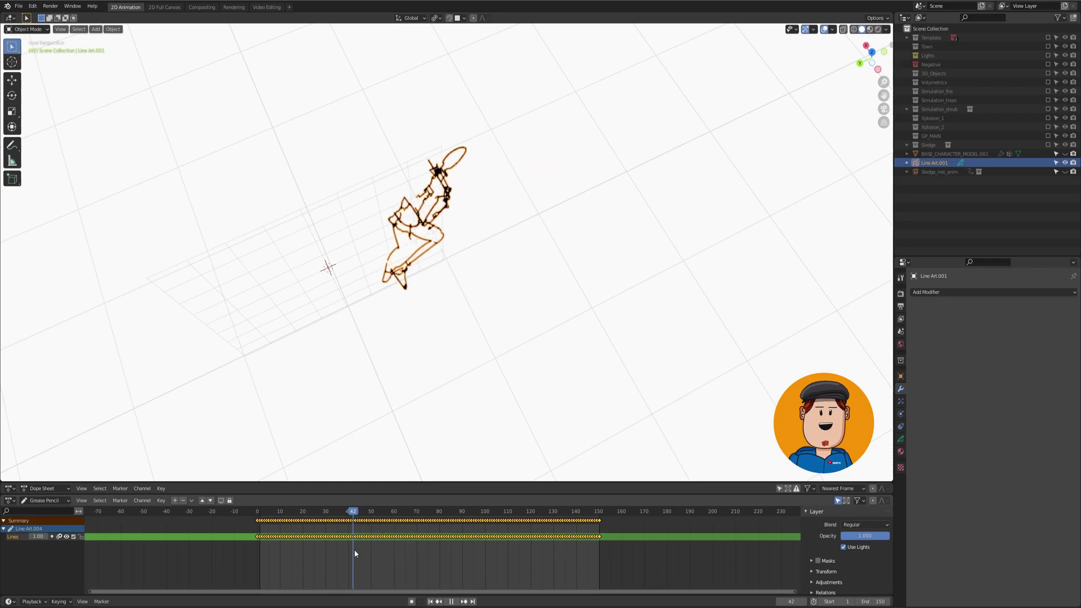
key(Escape)
key(KP_0)
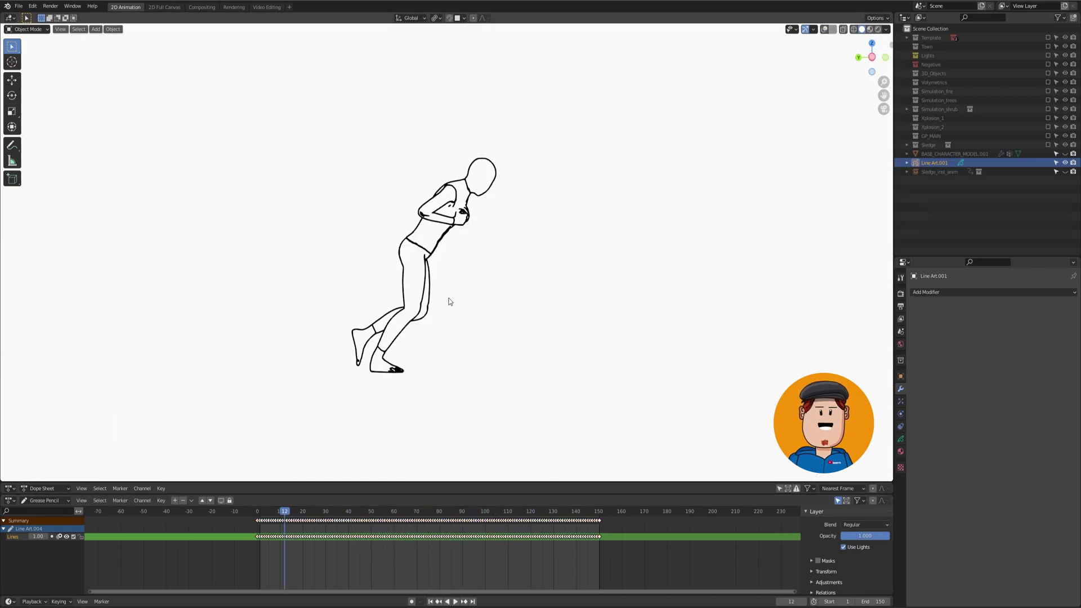
Select all line-art strokes on every frame and reproject them onto the Side plane
key(Tab)
key(shift+Left)
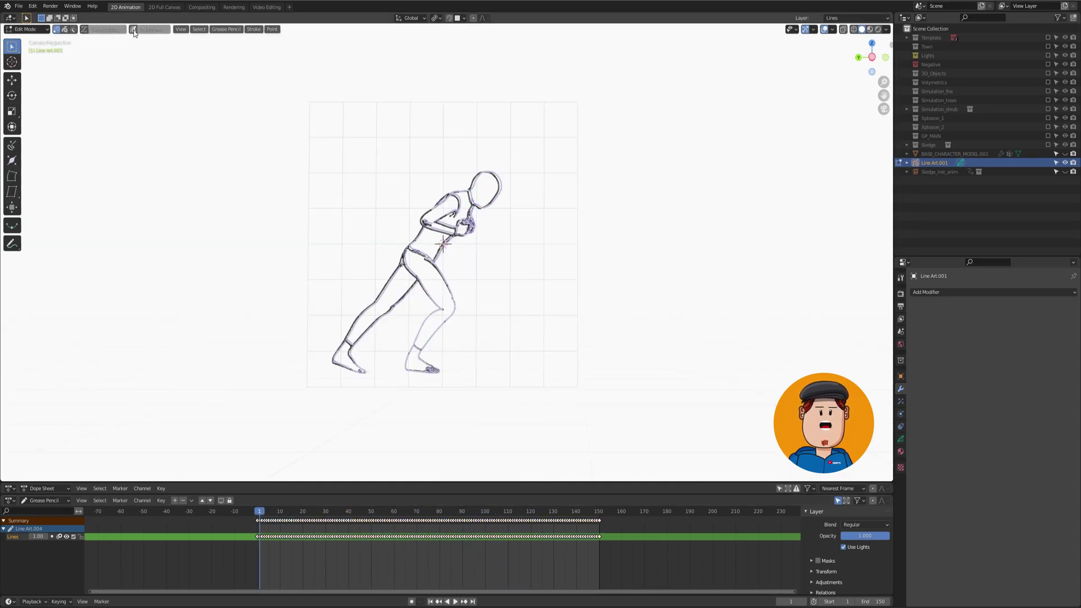
click(132, 29)
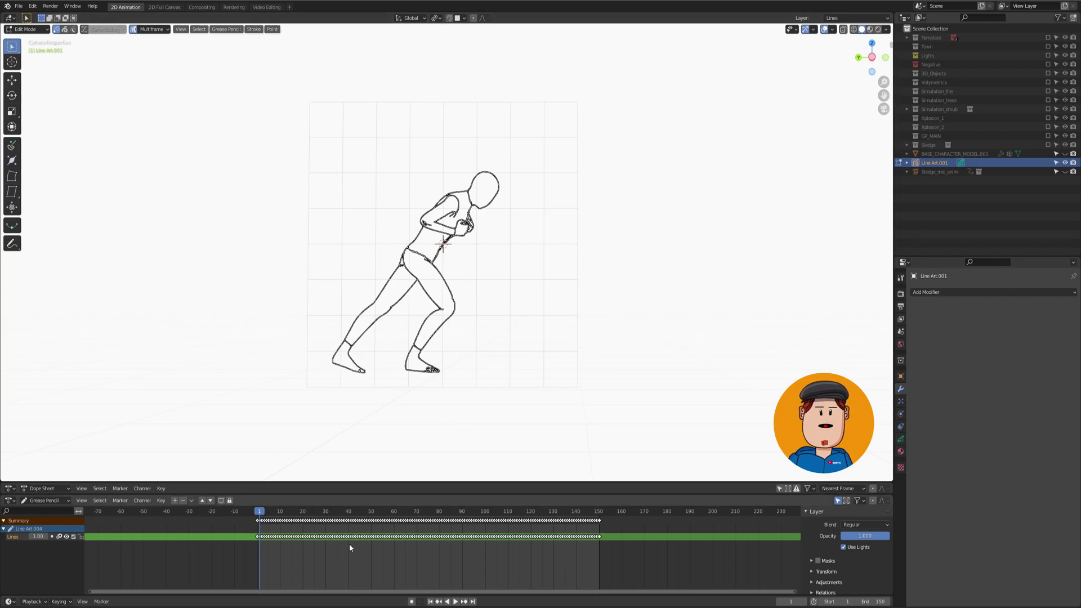
key(a)
shift+middle_drag(610, 270, 487, 271)
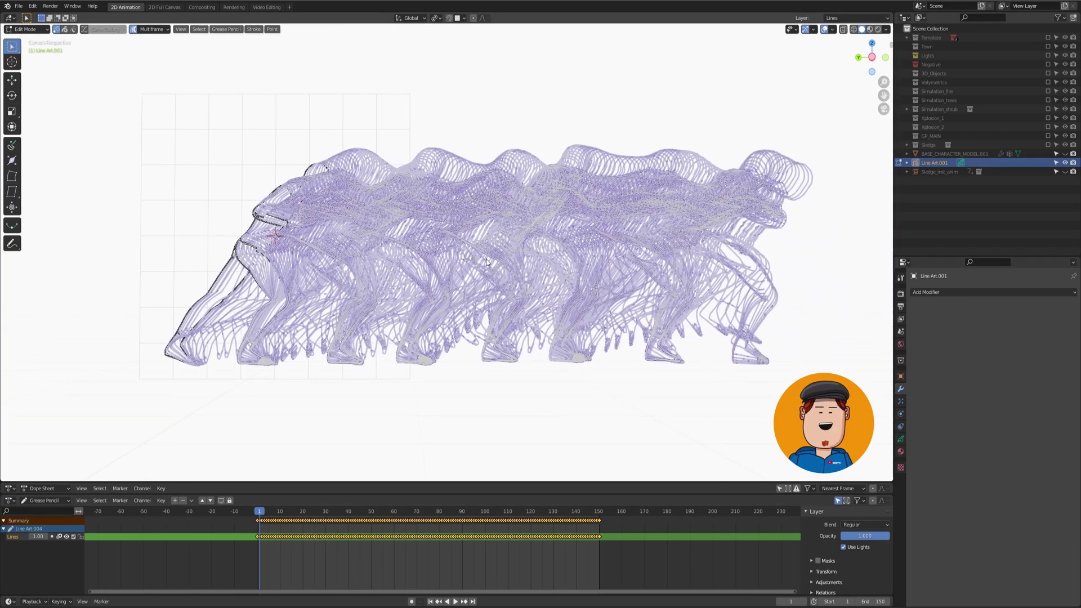
key(a)
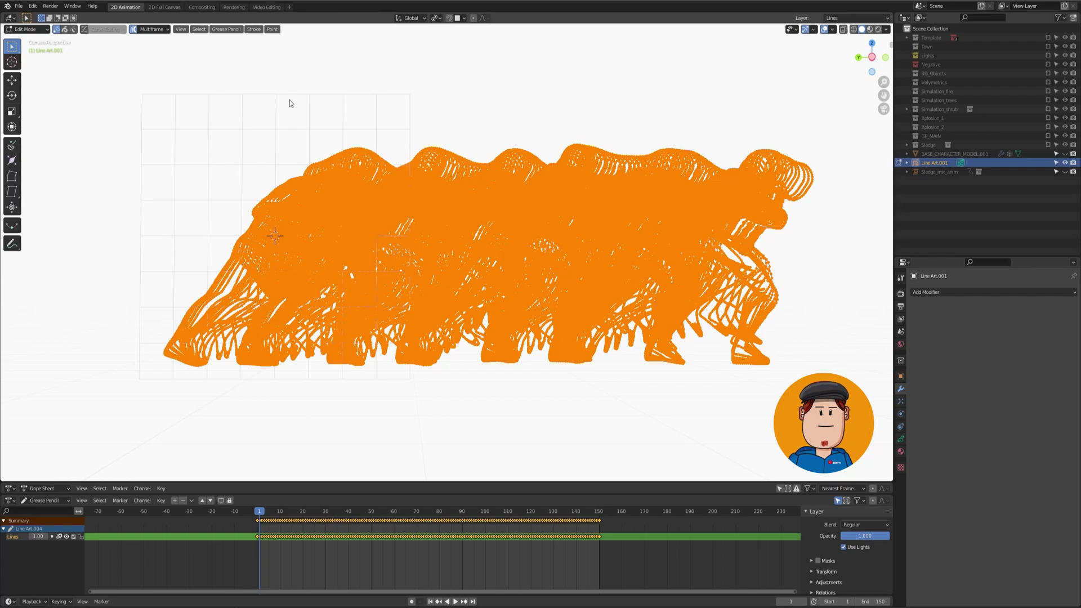
click(226, 29)
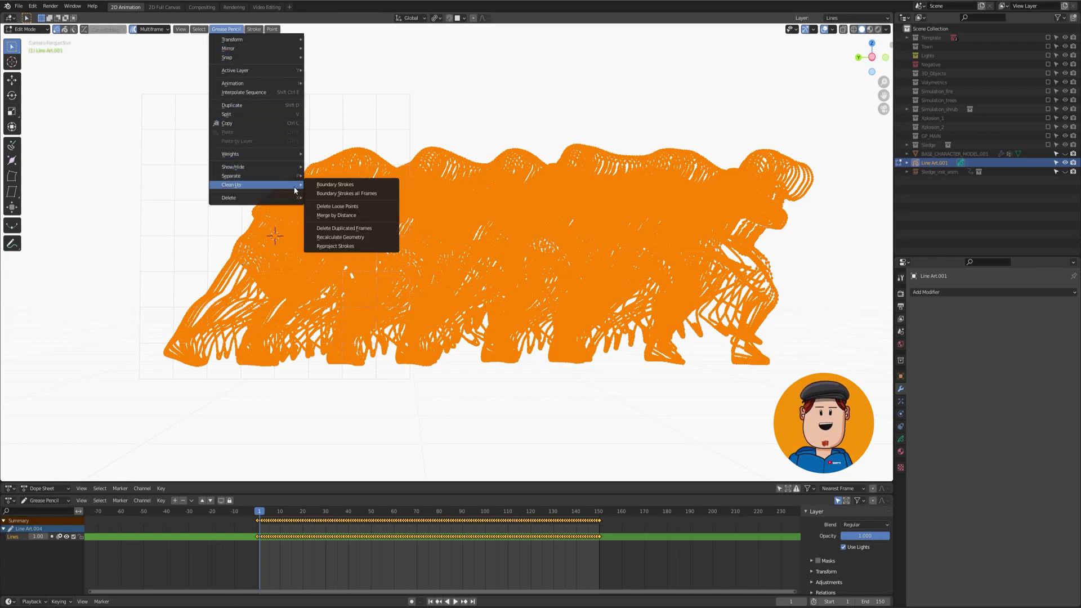
click(351, 244)
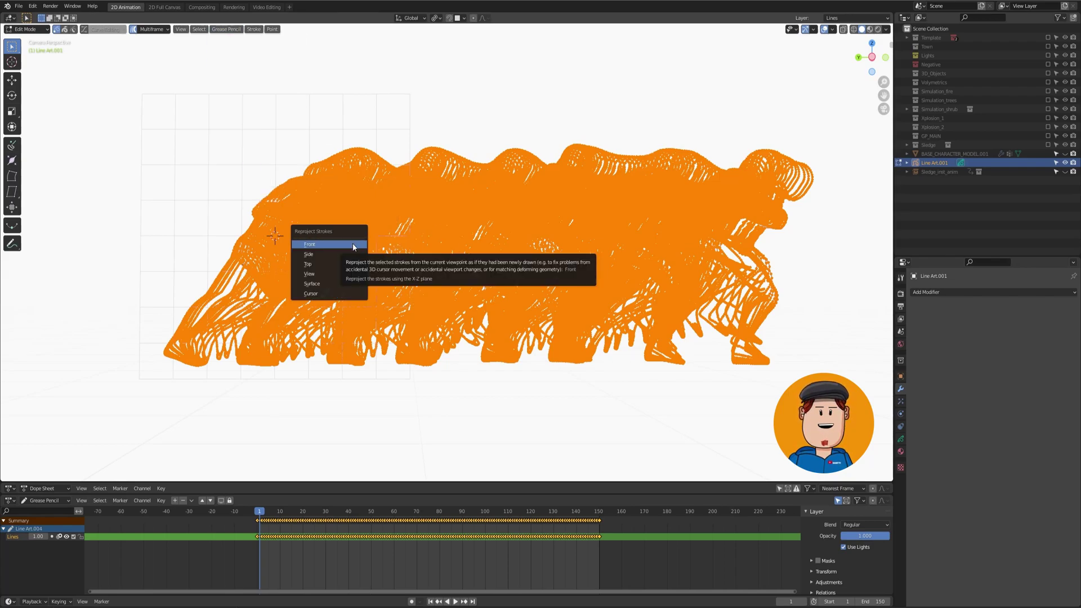
click(330, 252)
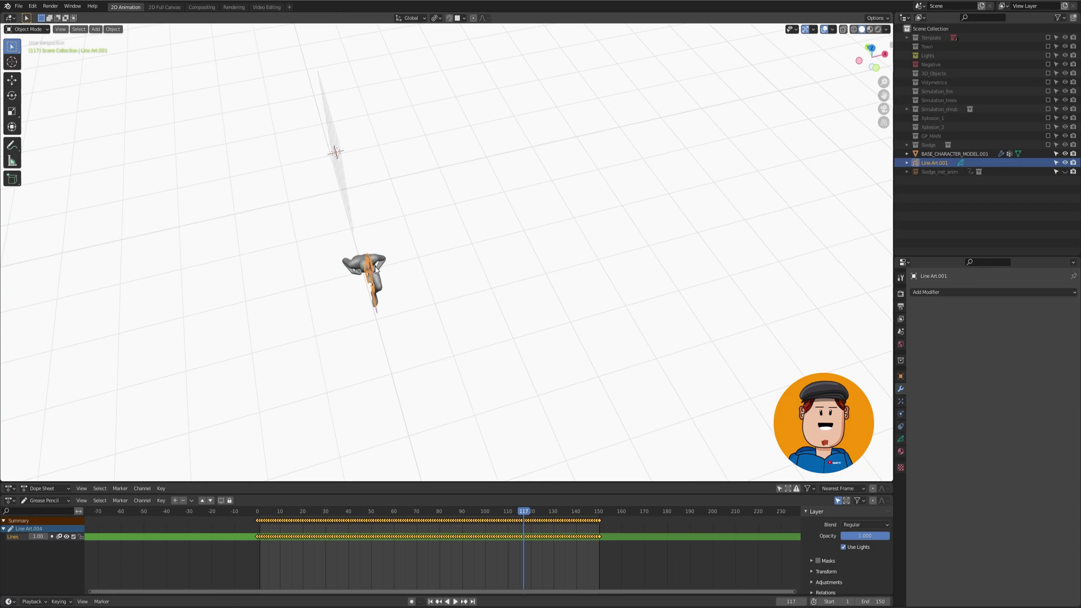
Add a Boot layer and lower the REFERENCE layer's opacity
click(969, 317)
click(900, 438)
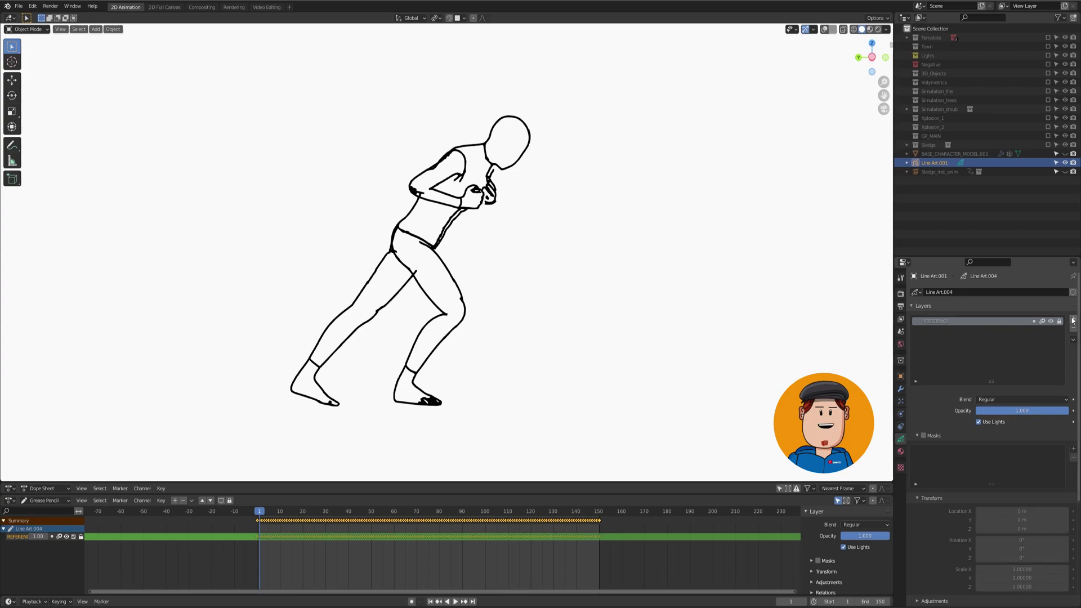
click(1072, 320)
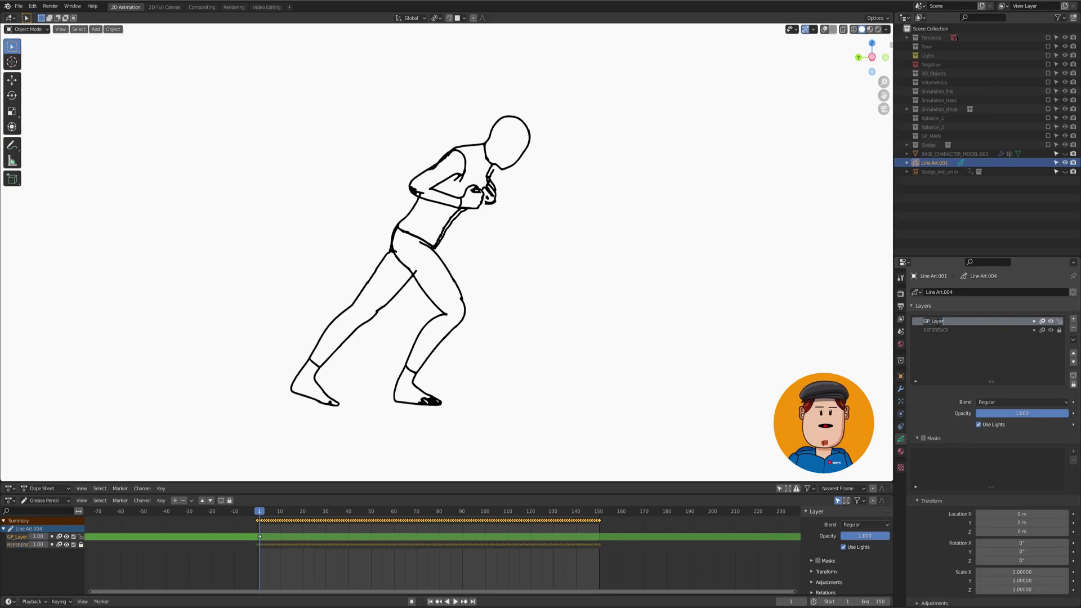
click(936, 329)
drag(1022, 412, 969, 413)
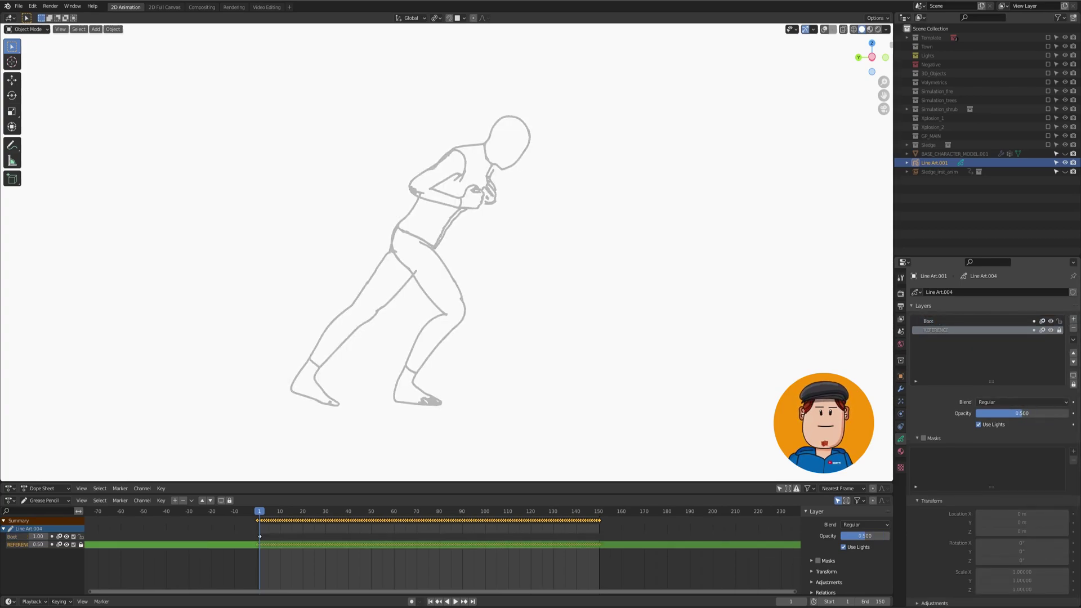
click(929, 321)
Draw a black boot on the left foot, then another on a new Boot2 layer
key(ctrl+Tab)
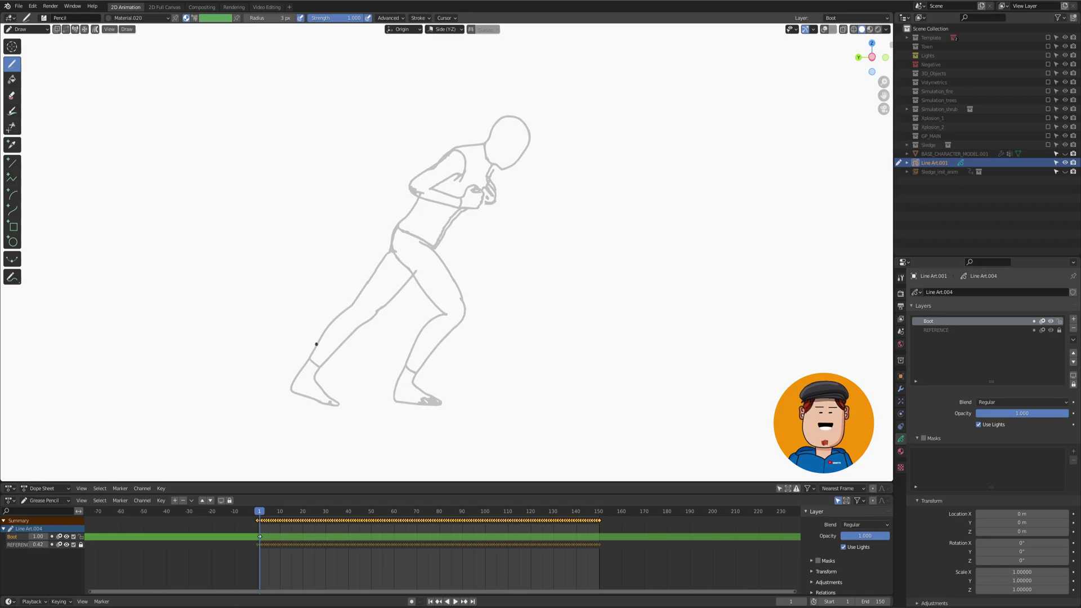
key(u)
click(315, 343)
drag(314, 343, 353, 354)
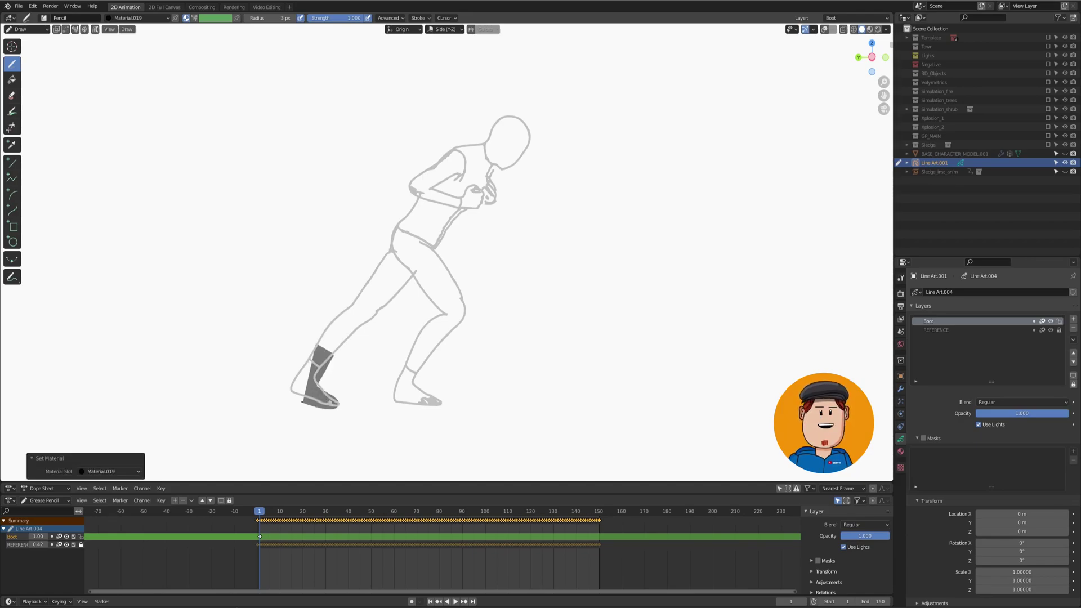
click(1072, 319)
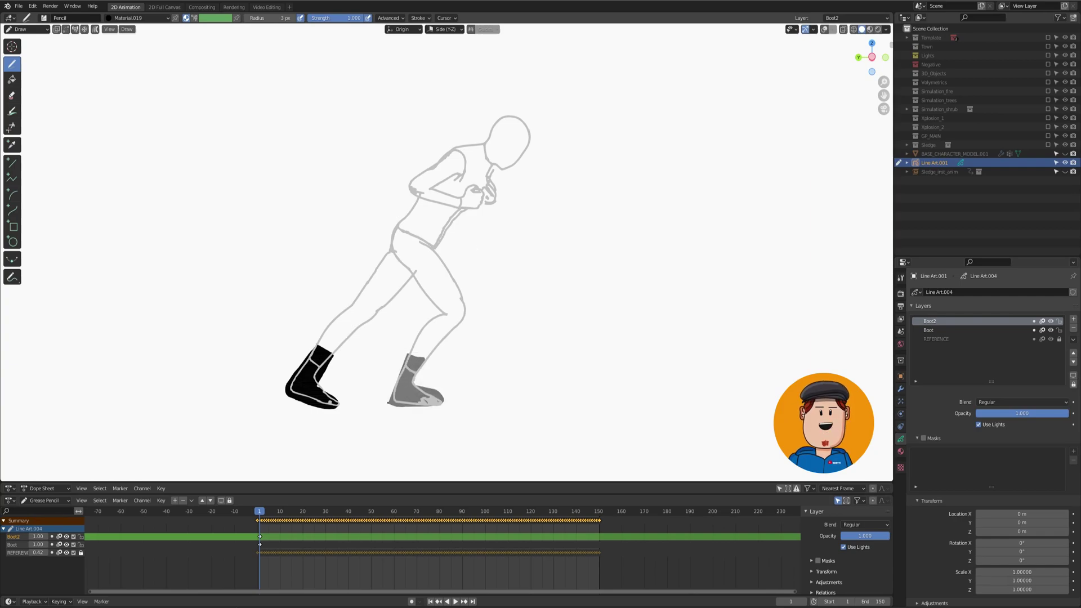
drag(408, 346, 417, 398)
scroll(291, 543, up, 4)
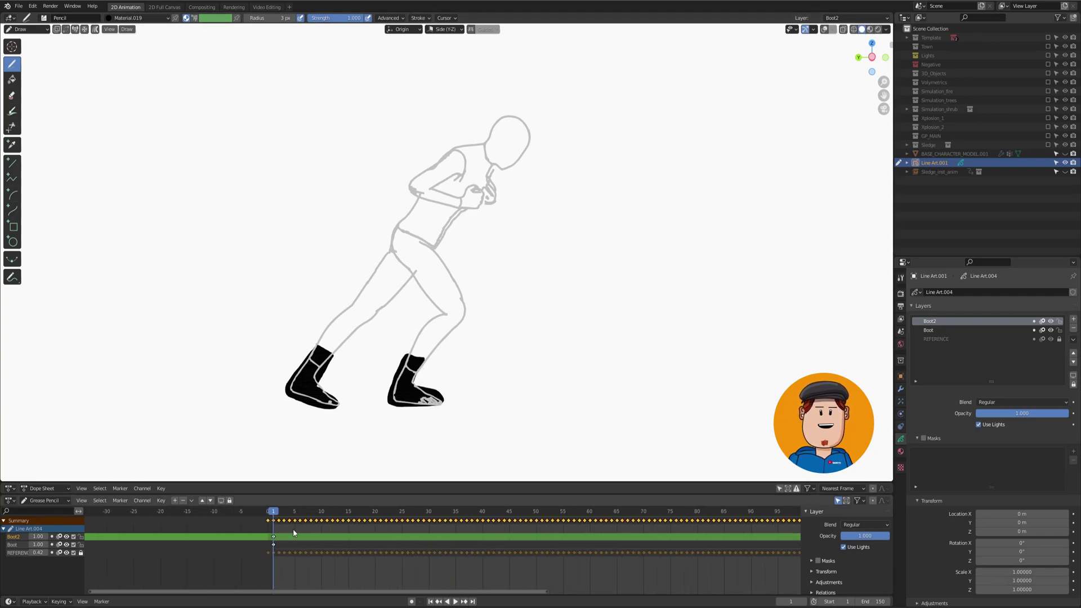
click(272, 537)
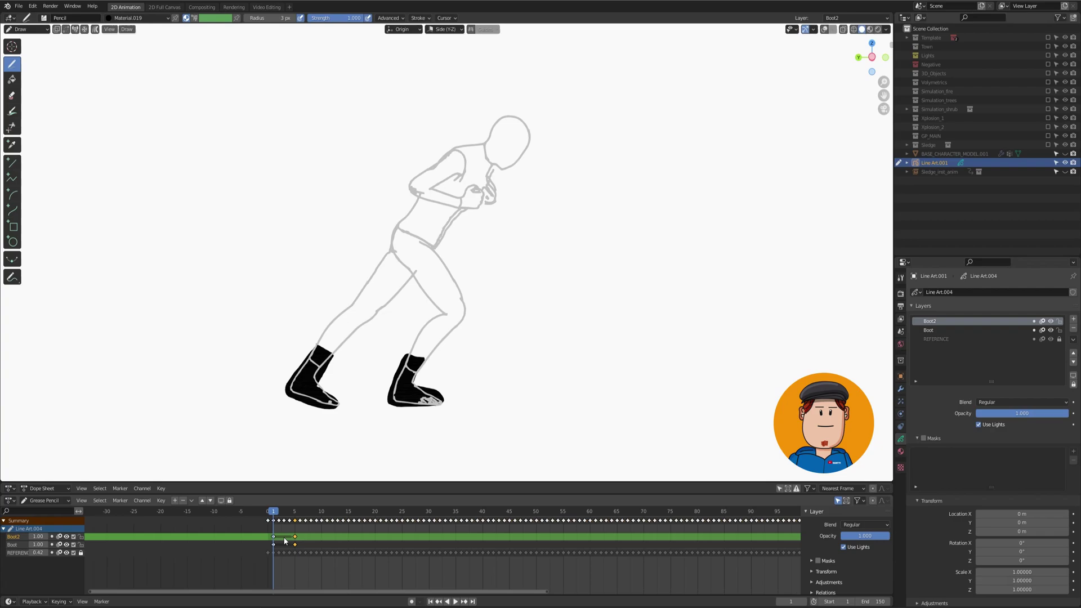
At frame 5, rotate the left and right boots in Edit Mode
key(Up)
key(ctrl+Tab)
click(384, 381)
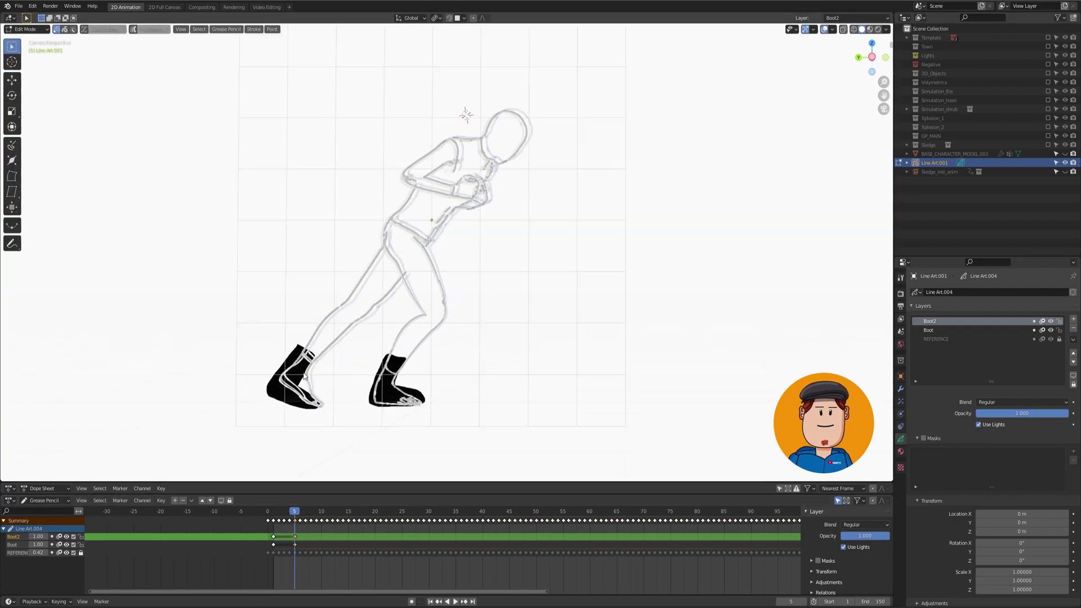
scroll(307, 375, up, 2)
key(a)
key(r)
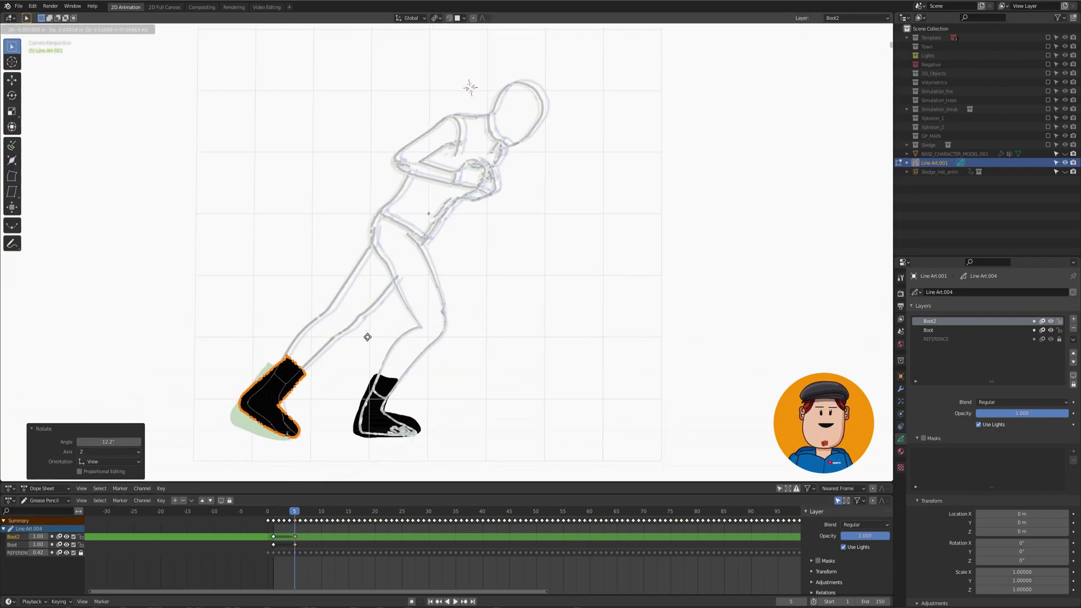
click(394, 384)
key(r)
click(393, 380)
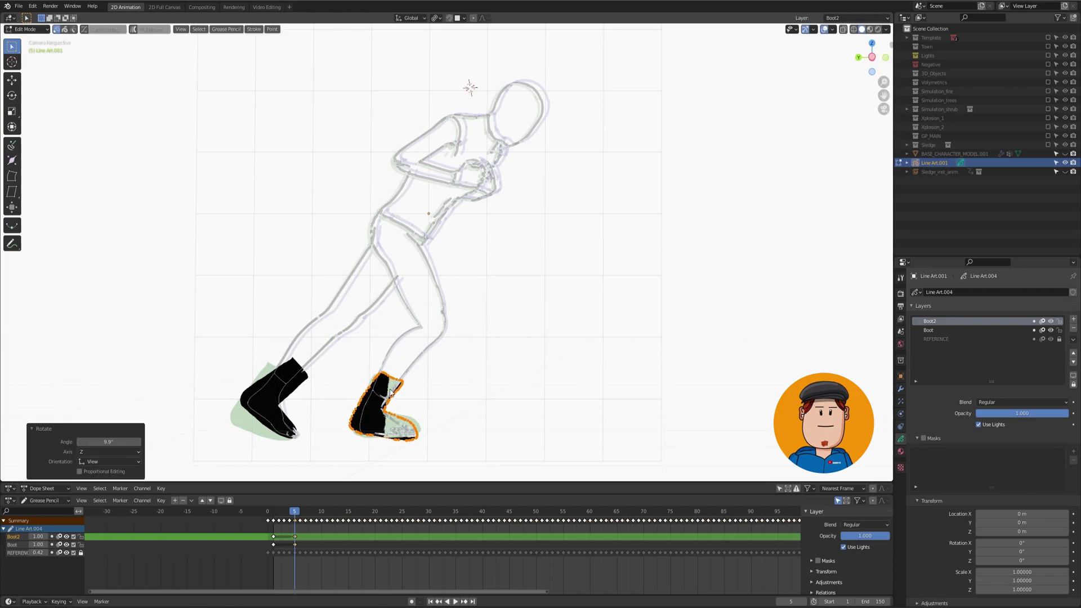
Interpolate in-between boot drawings from frame 3 and play back to check
key(Left)
key(Left)
click(225, 29)
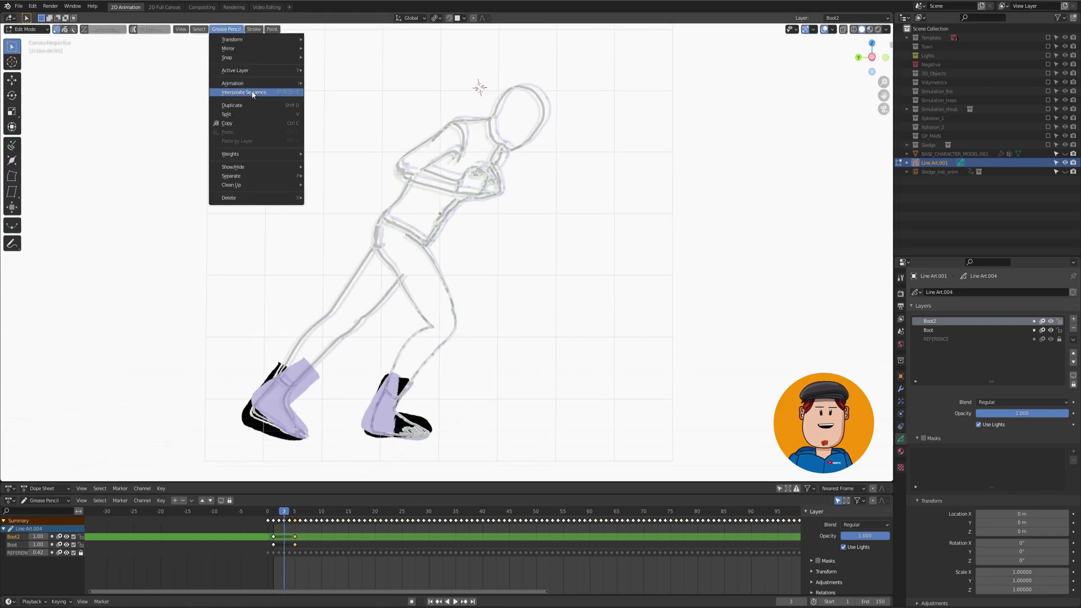
key(ctrl+shift+e)
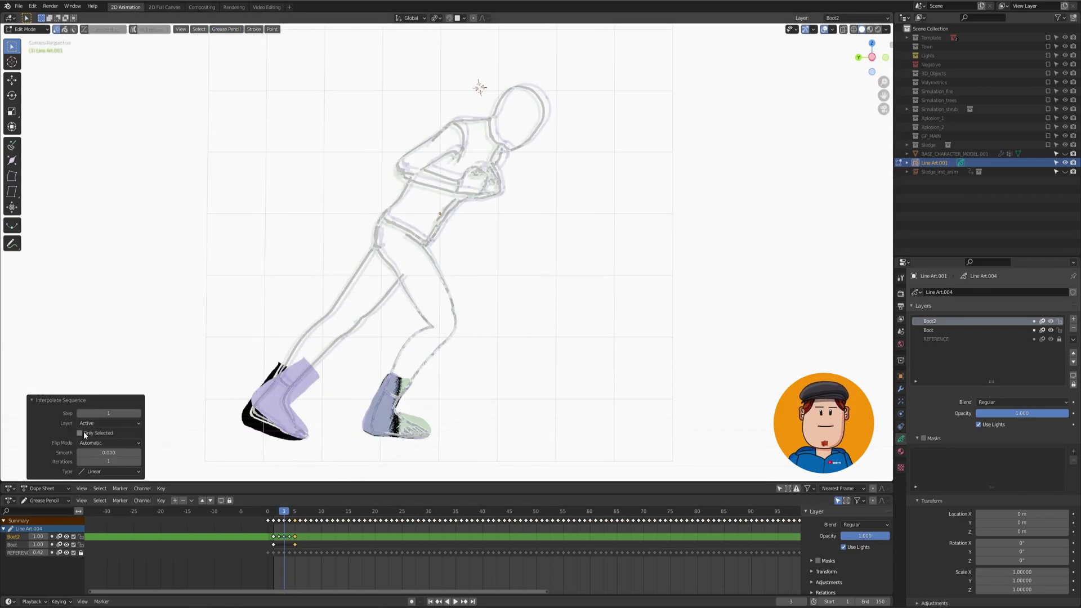
key(space)
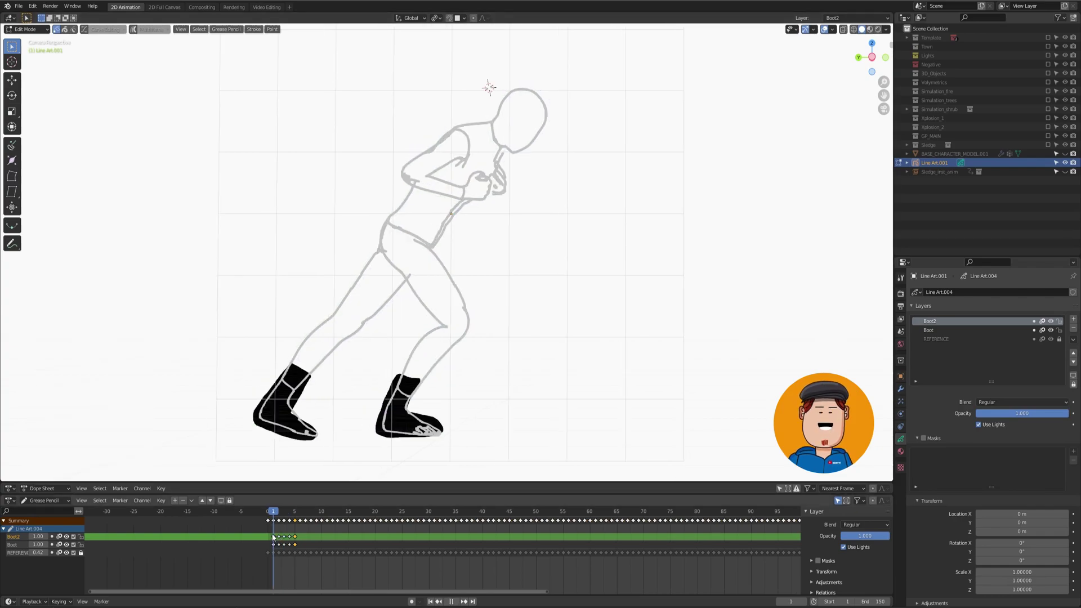
key(space)
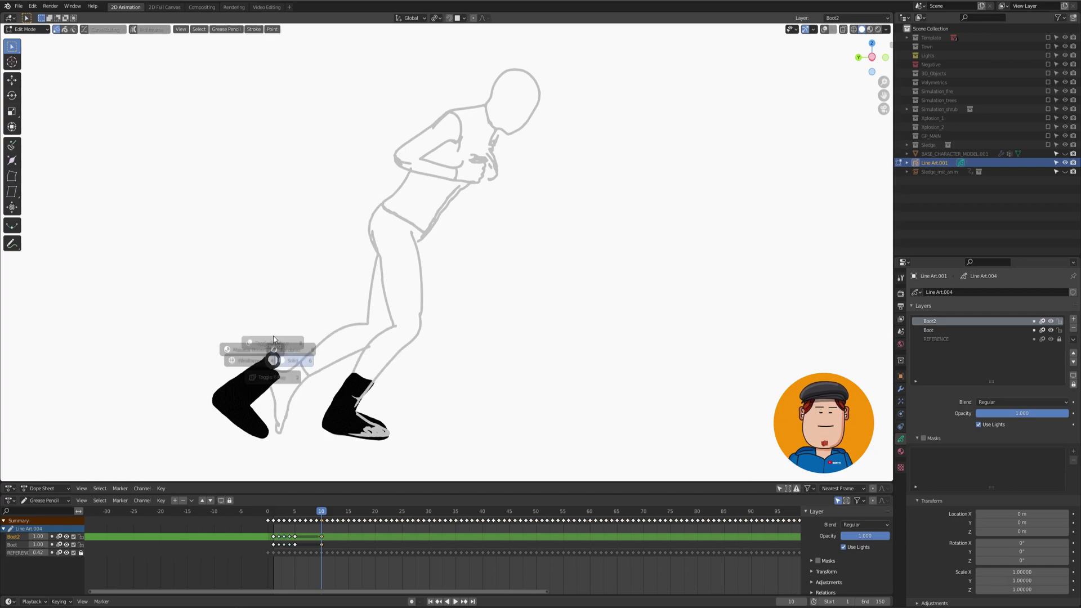
Shift and rotate both boots again, interpolate up to frame 10, and review playback
click(269, 372)
drag(268, 372, 325, 369)
key(r)
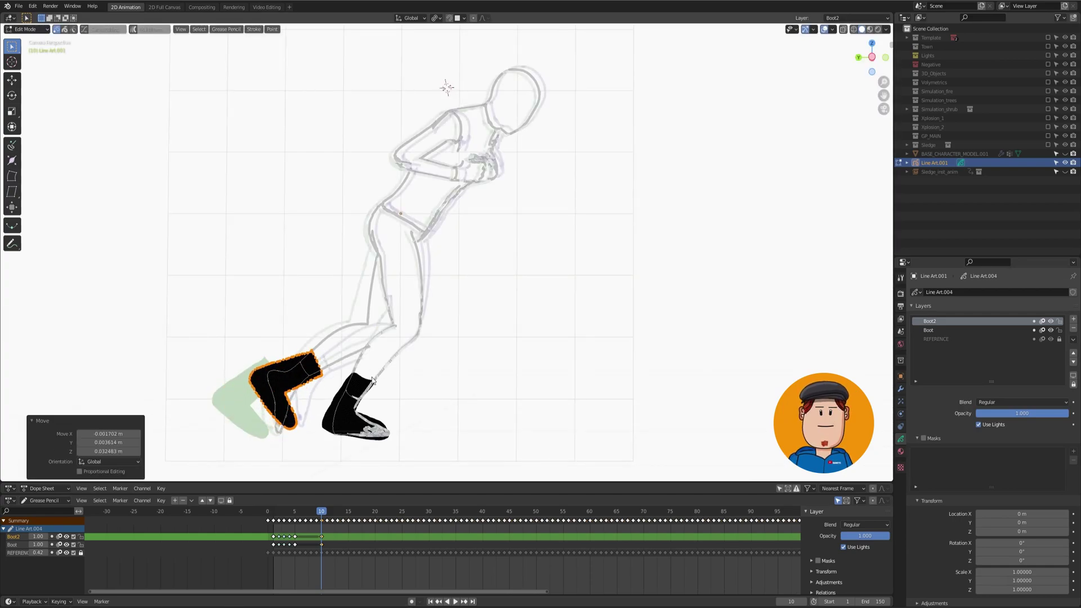
click(337, 371)
click(355, 396)
key(r)
key(ctrl+shift+e)
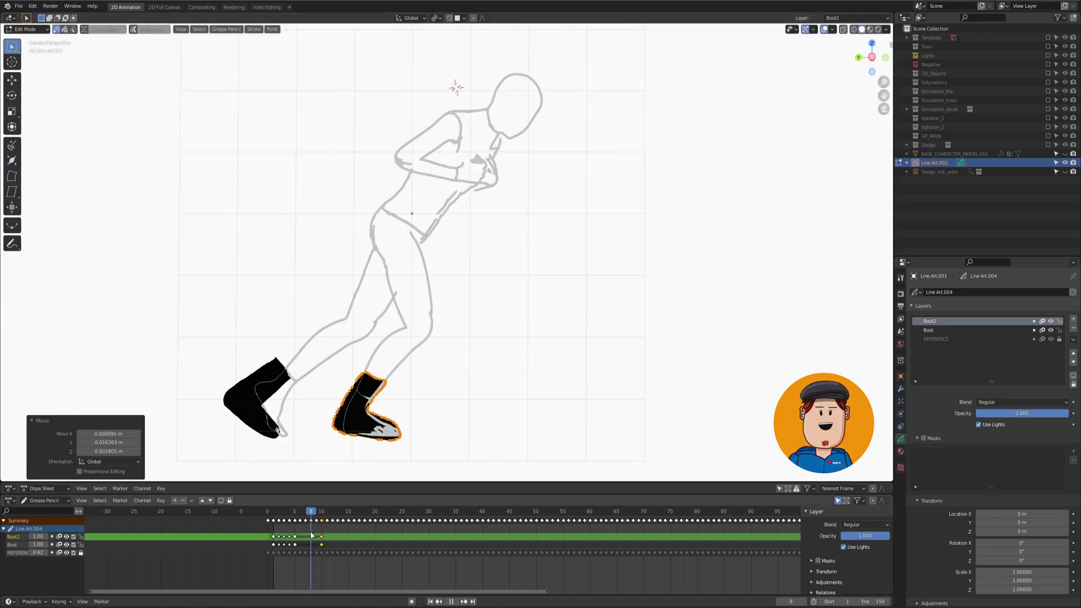
key(space)
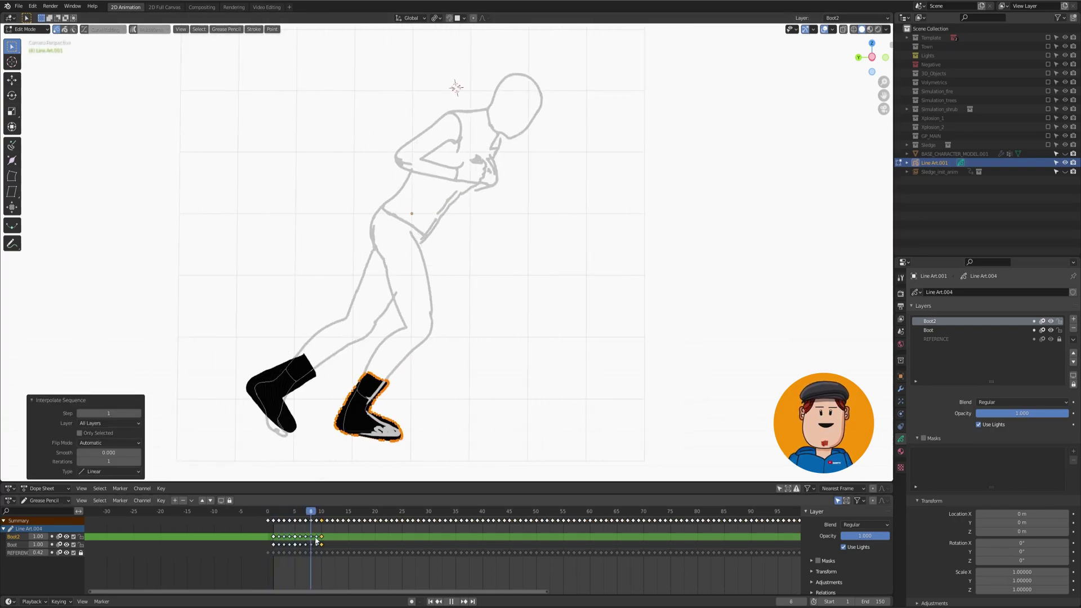
key(Escape)
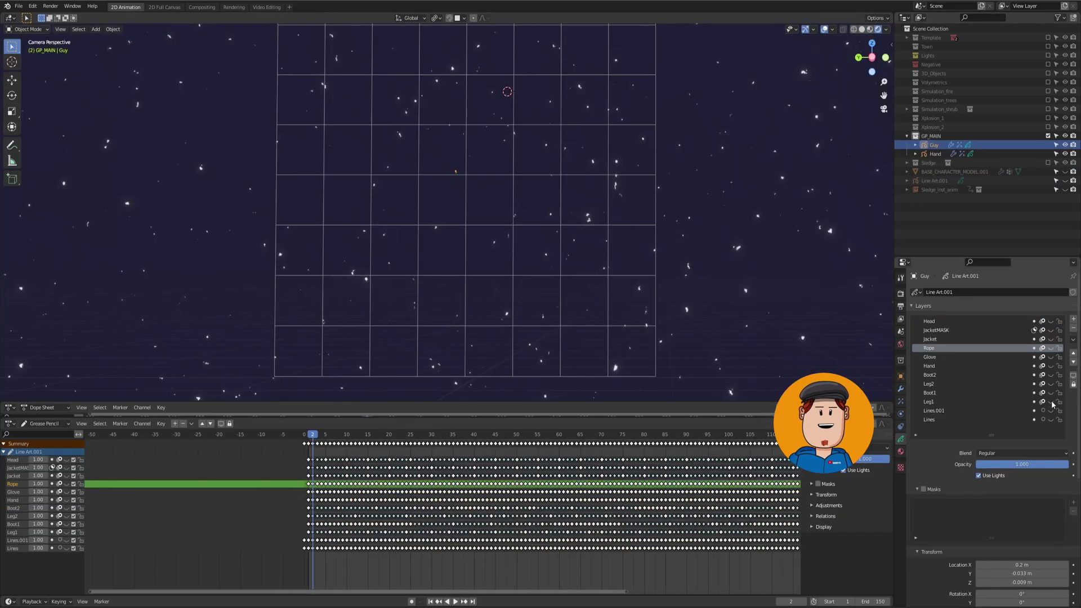
Unhide the Guy layers: legs, boots, arm, glove, rope, jacket, belt and head
click(1050, 402)
click(1051, 384)
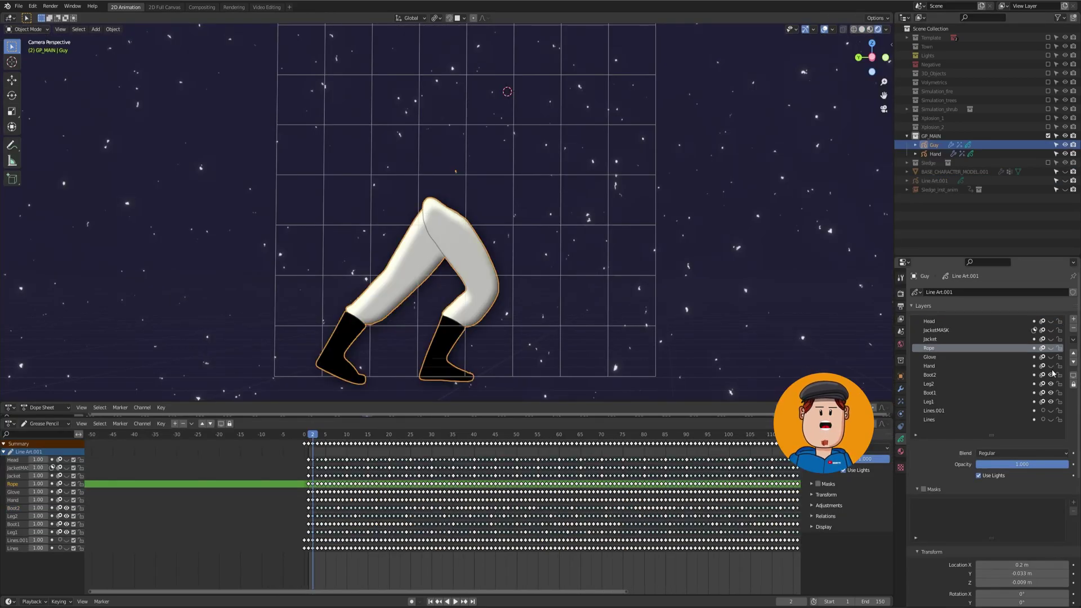
click(1051, 366)
click(1051, 348)
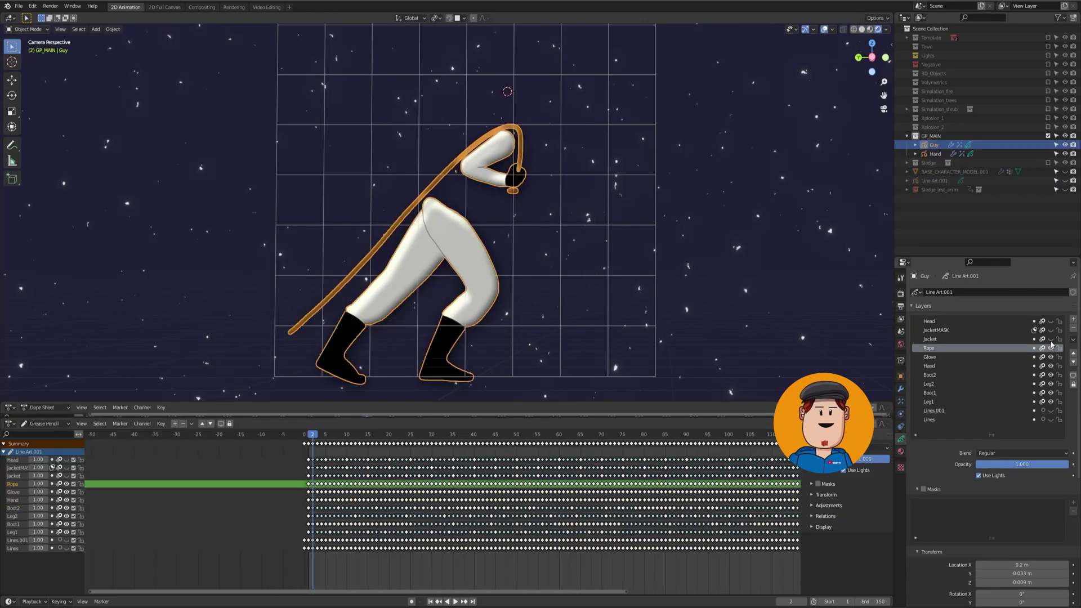
click(1050, 329)
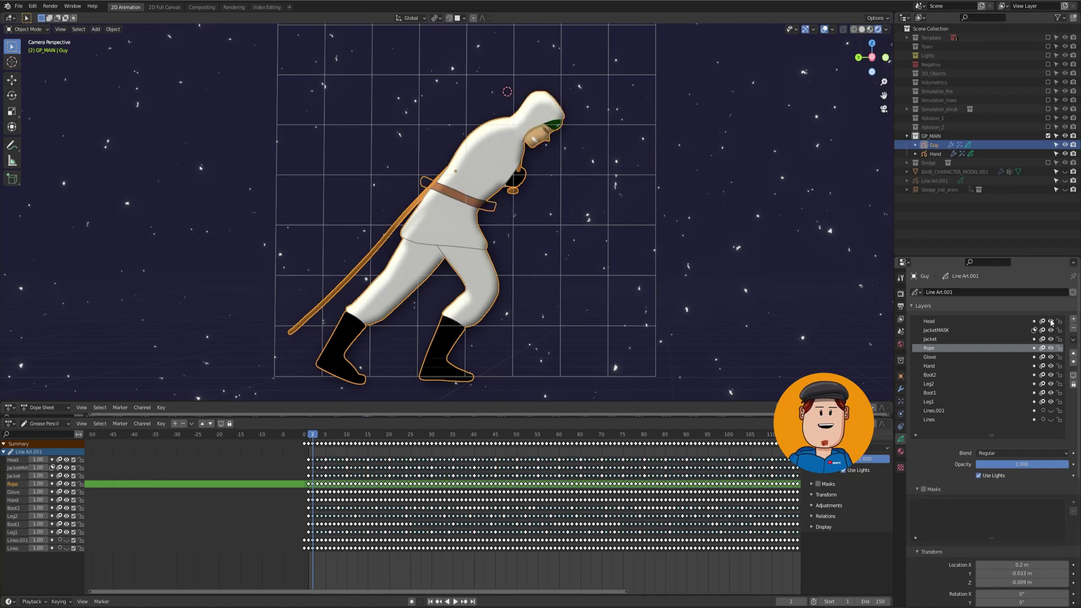
Unhide the Hand object's second glove, rope and arm layers, then play the animation
click(935, 153)
click(1050, 338)
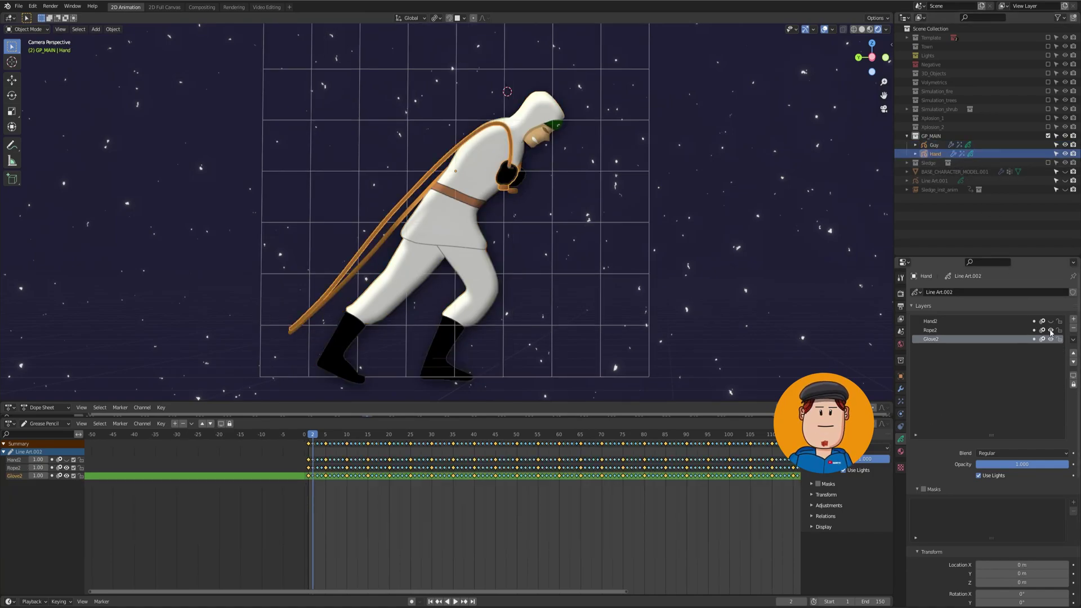
click(1051, 321)
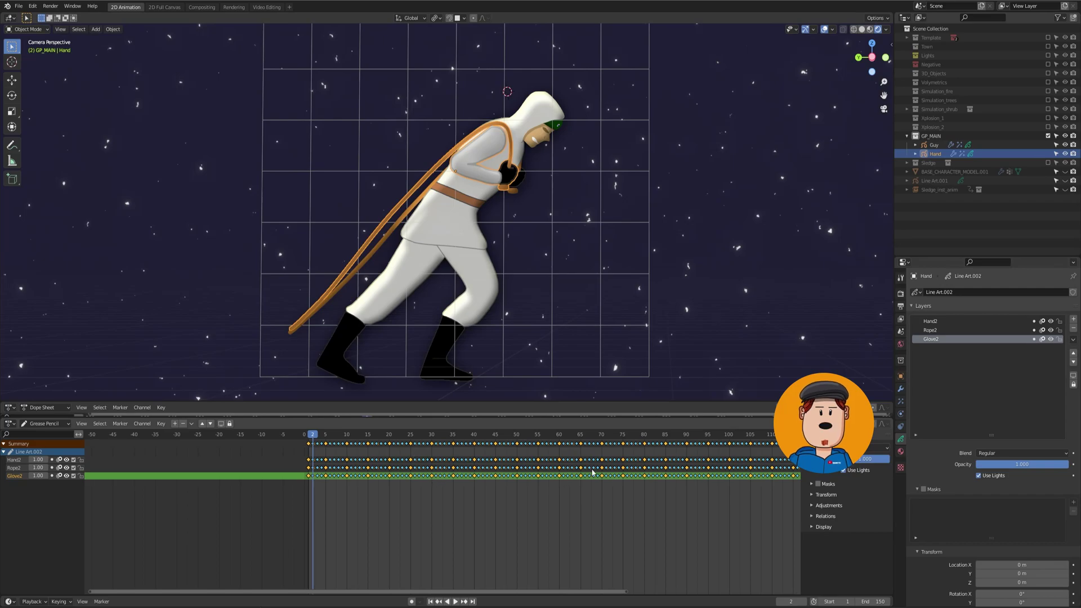
key(space)
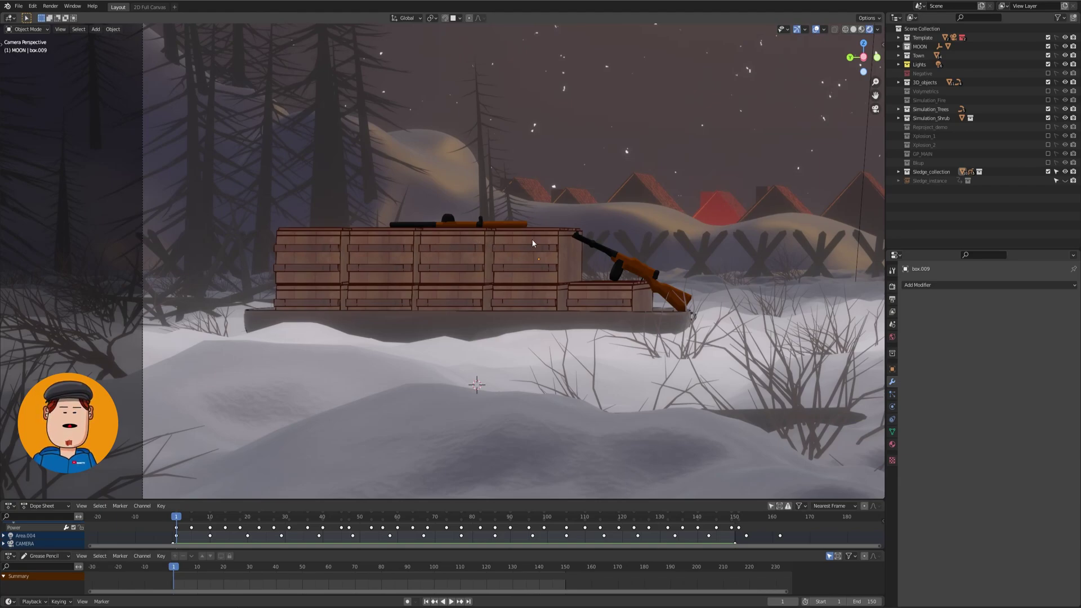
Reveal the second sledge with boxes and rifles, then view frames 54 and 96
click(1066, 182)
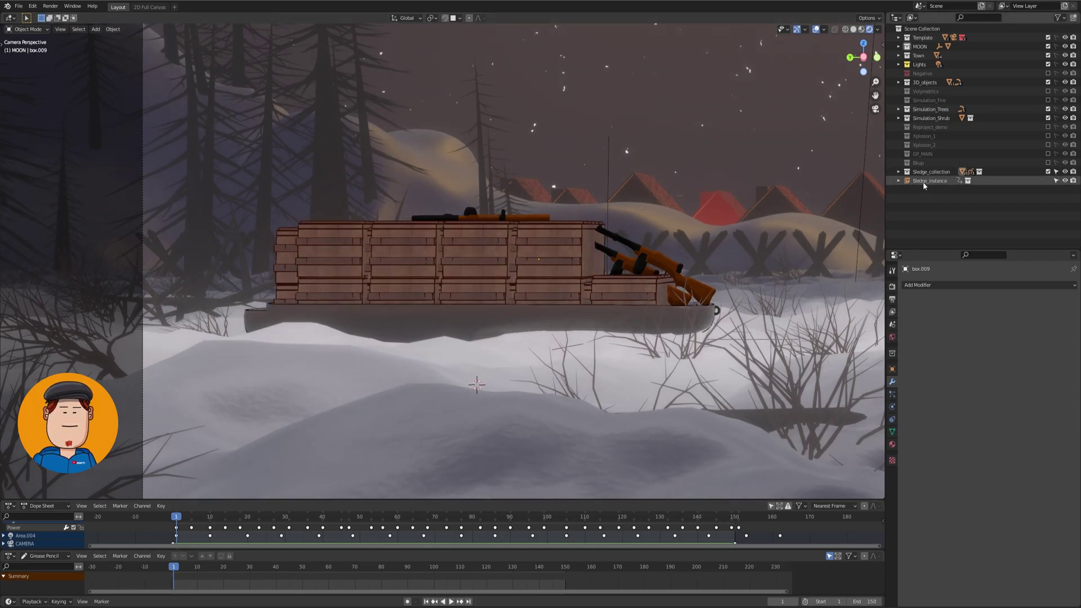
click(312, 575)
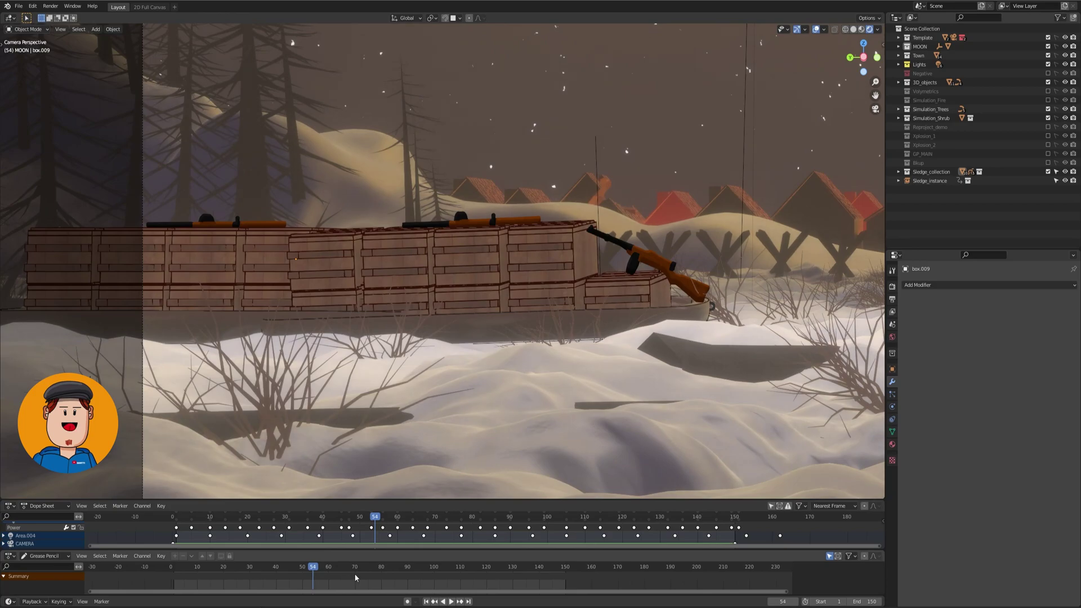
click(422, 574)
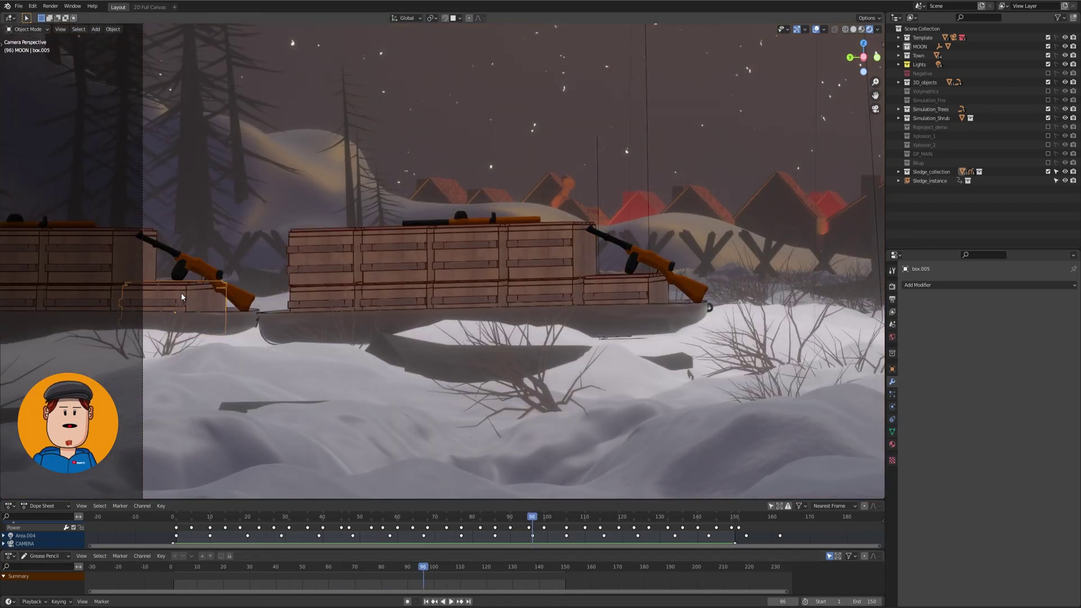
Start moving rifle kp2 but cancel, then scrub forward to frame 132
click(65, 225)
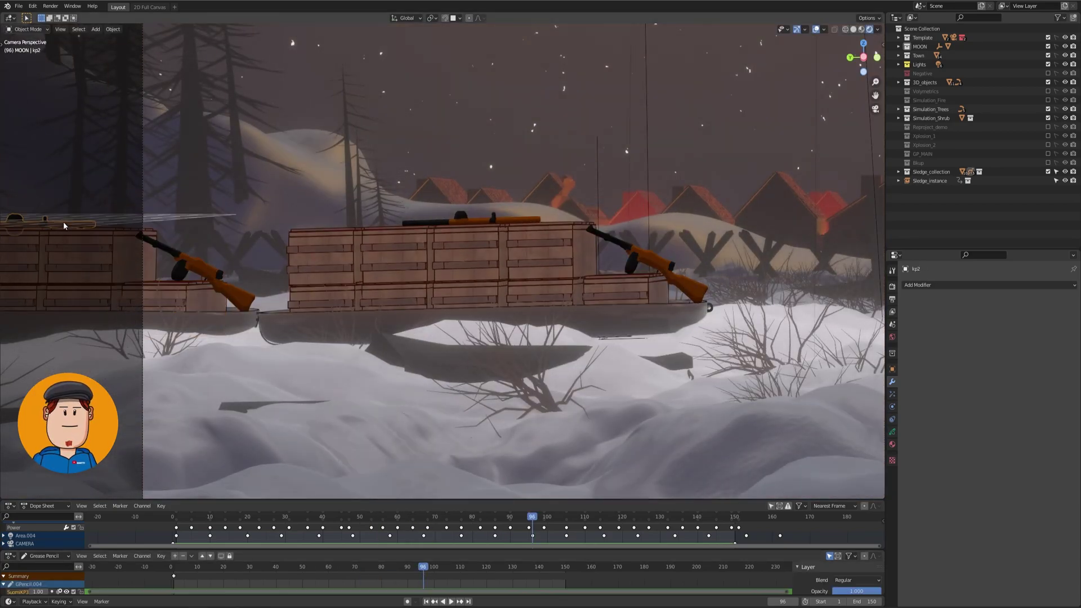
key(g)
right_click(72, 216)
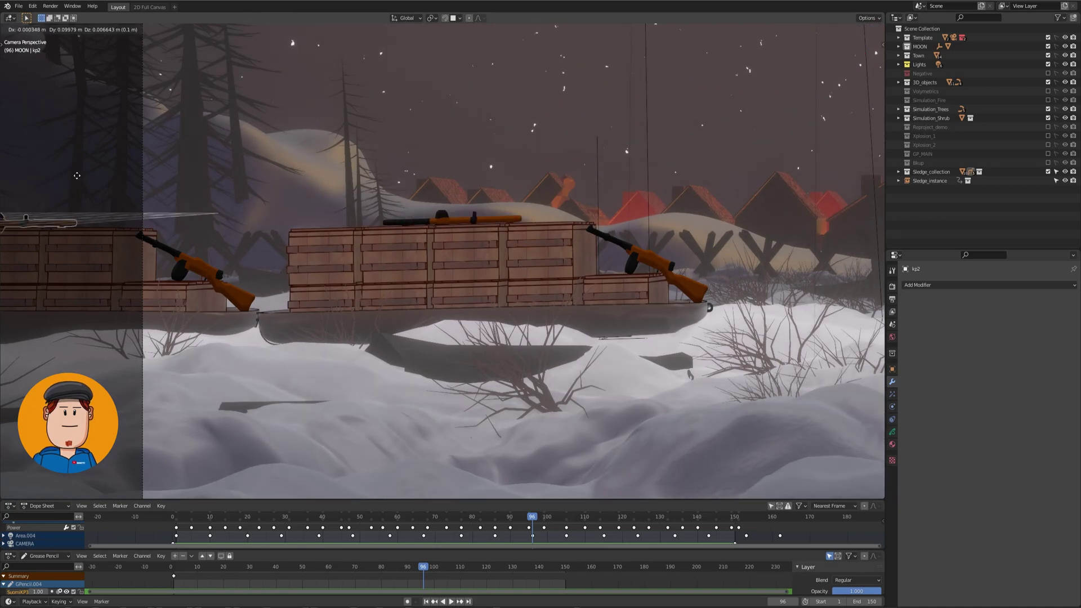
ctrl+scroll(398, 245, up, 5)
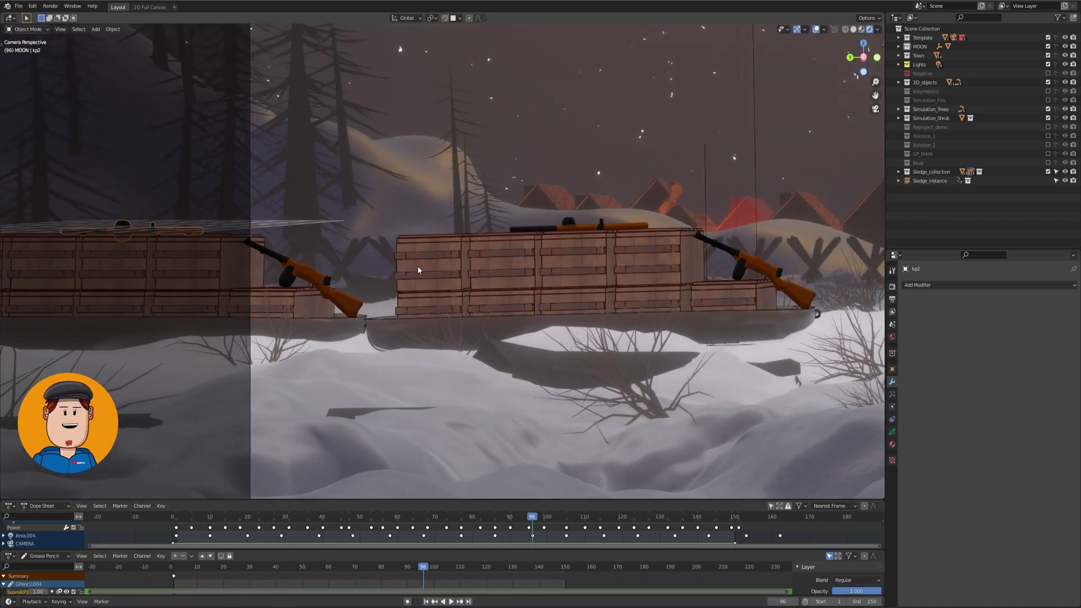
scroll(495, 325, down, 2)
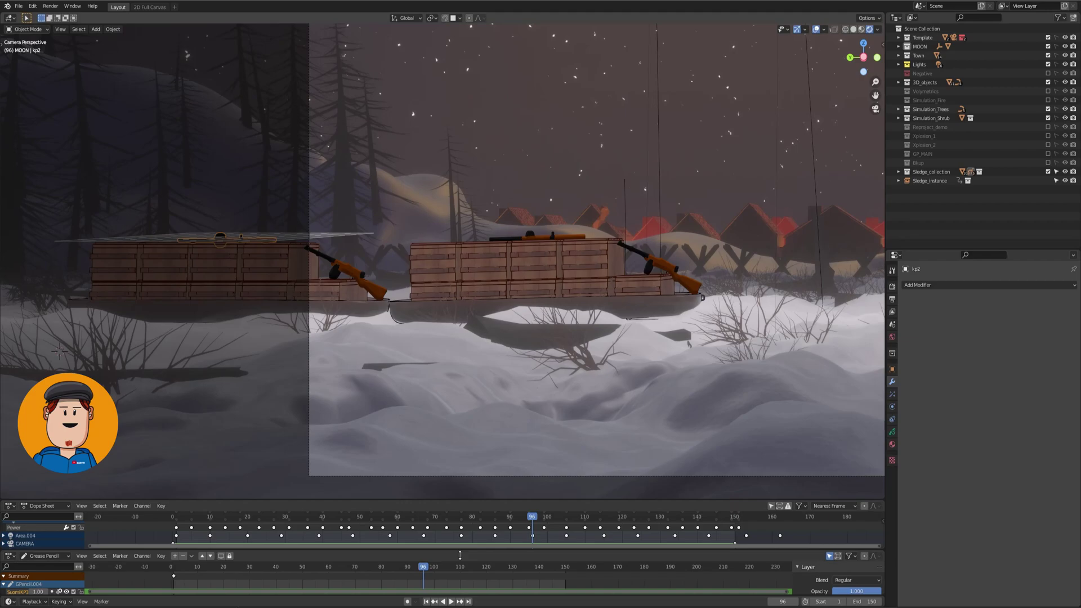
drag(497, 581, 518, 583)
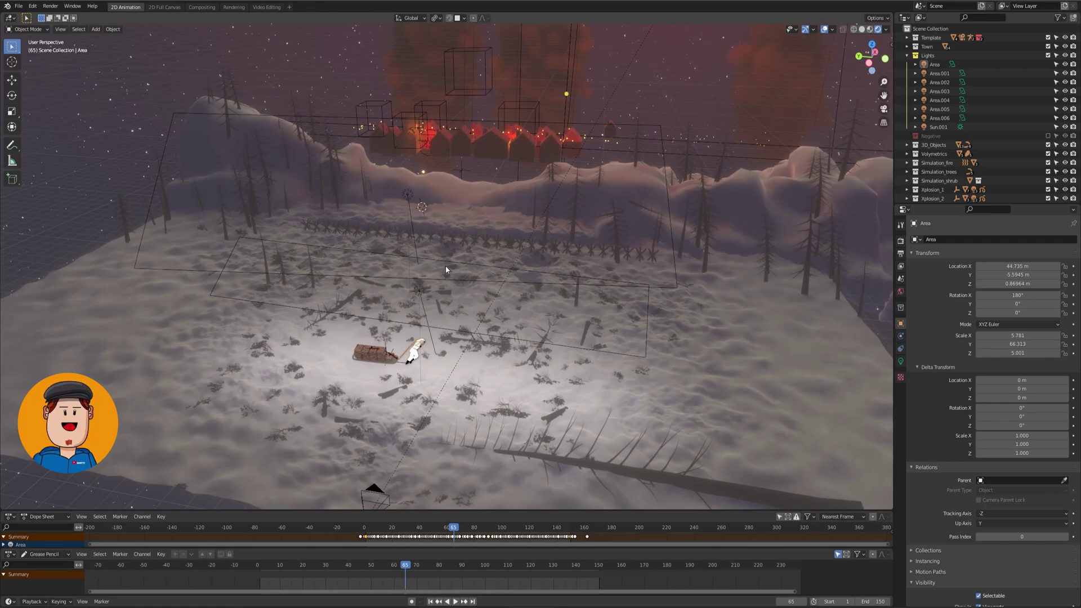
click(57, 30)
click(464, 363)
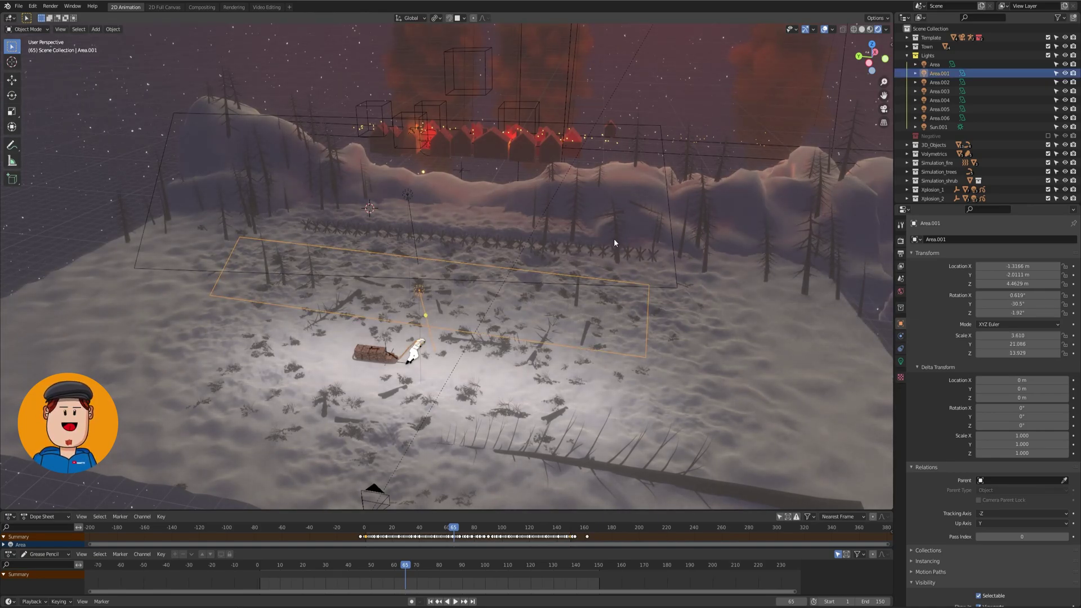
click(409, 235)
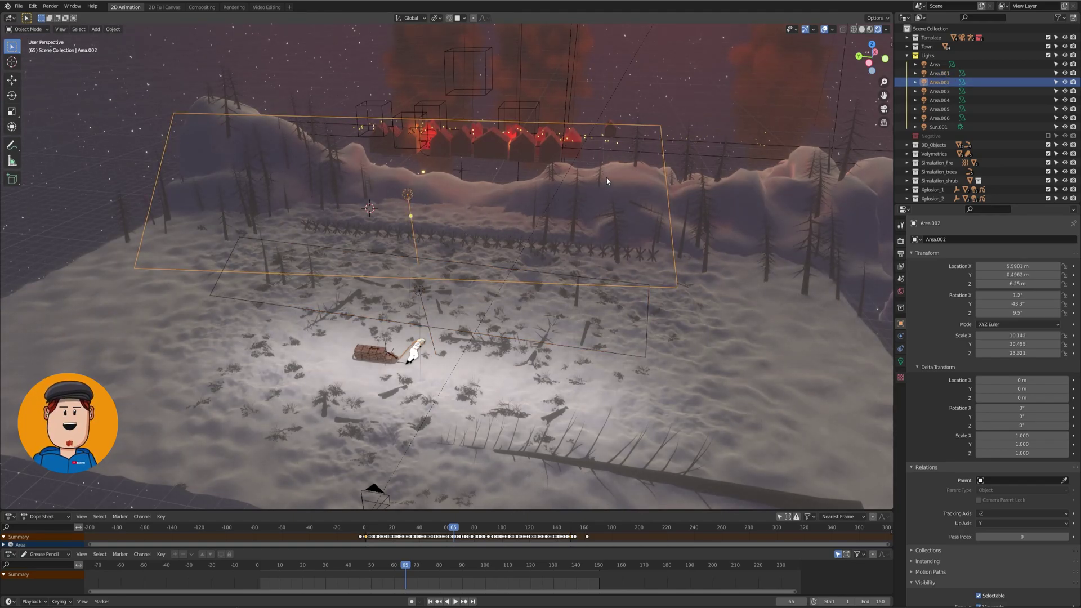
click(566, 145)
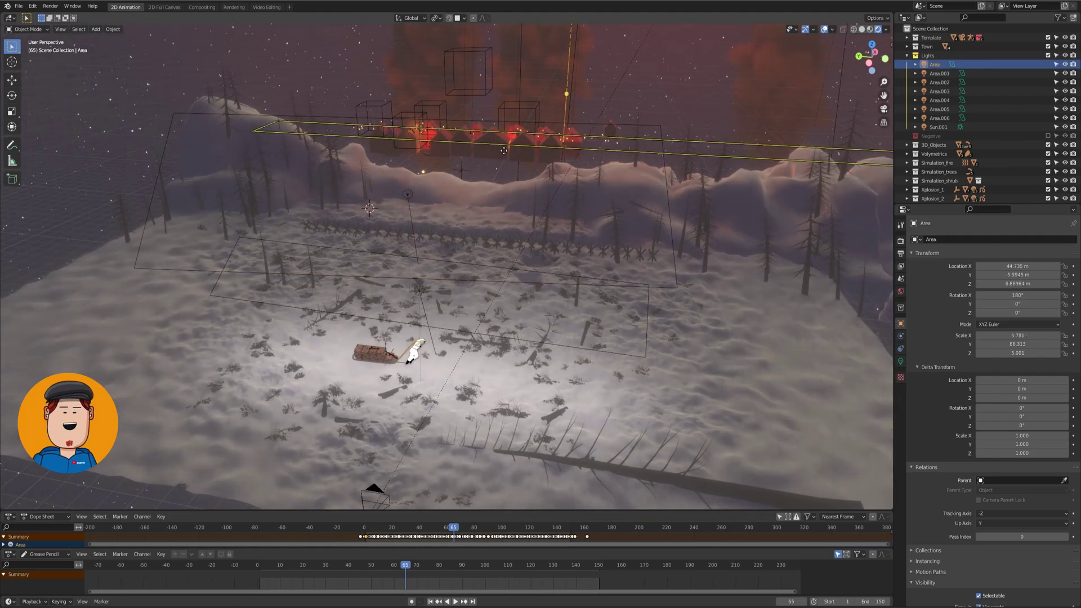
middle_drag(567, 140, 647, 147)
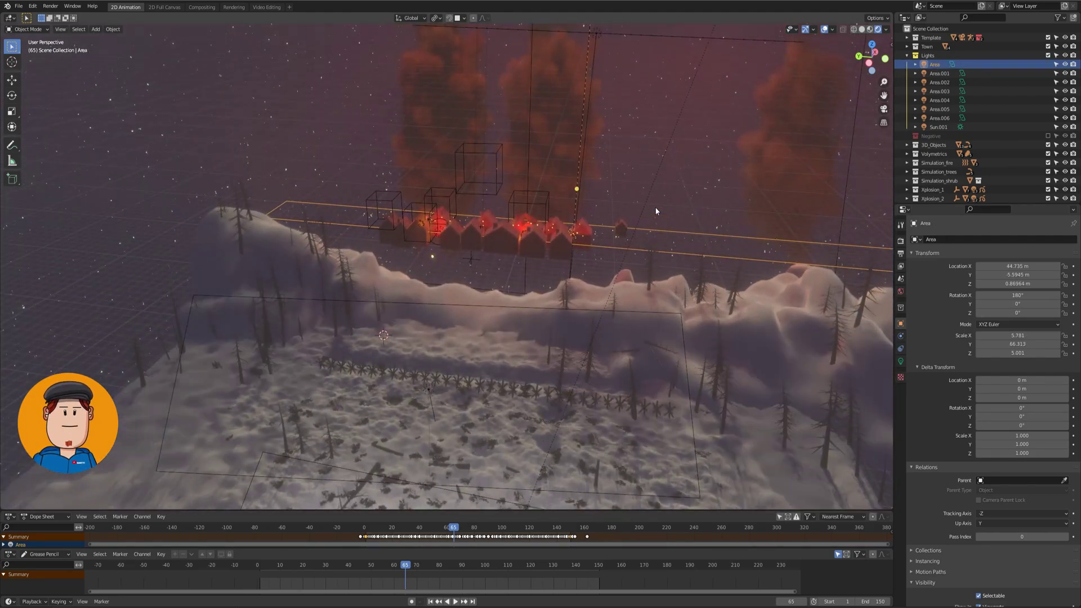
mouse_move(456, 338)
middle_down()
mouse_move(447, 266)
mouse_move(488, 222)
middle_up()
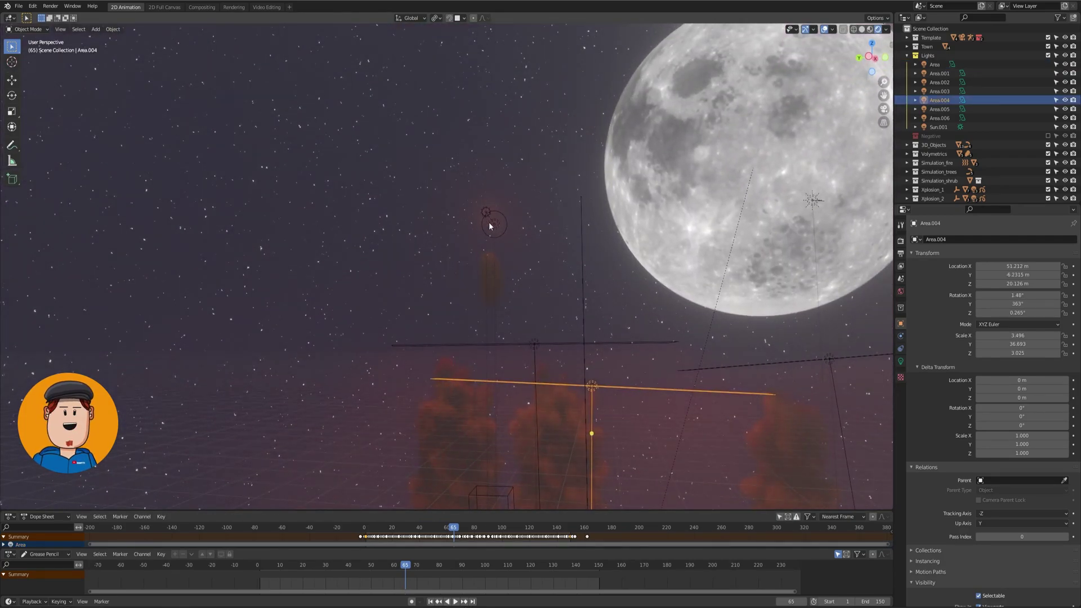
click(489, 221)
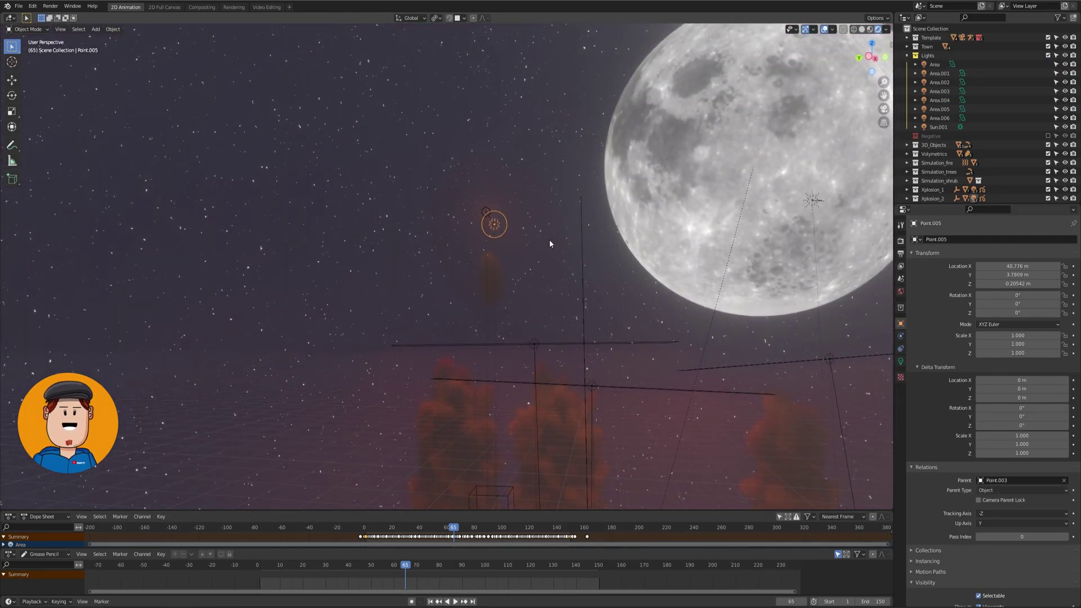
mouse_move(549, 241)
middle_down()
mouse_move(541, 356)
mouse_move(447, 269)
middle_up()
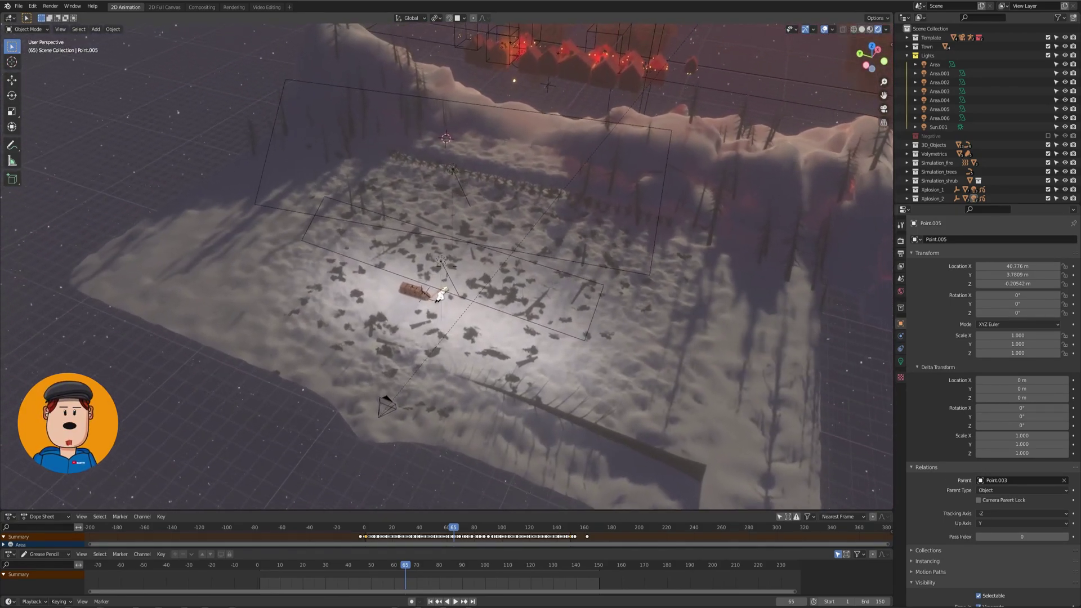
scroll(447, 269, up, 2)
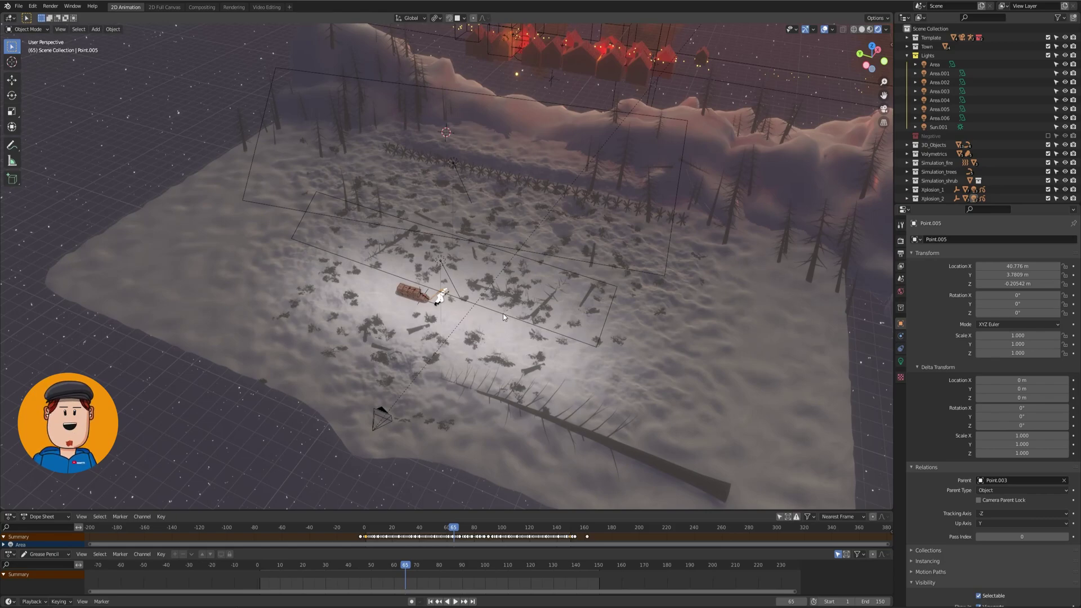
Enable the Negative collection and move the Spot.003 light to a new position
click(1048, 135)
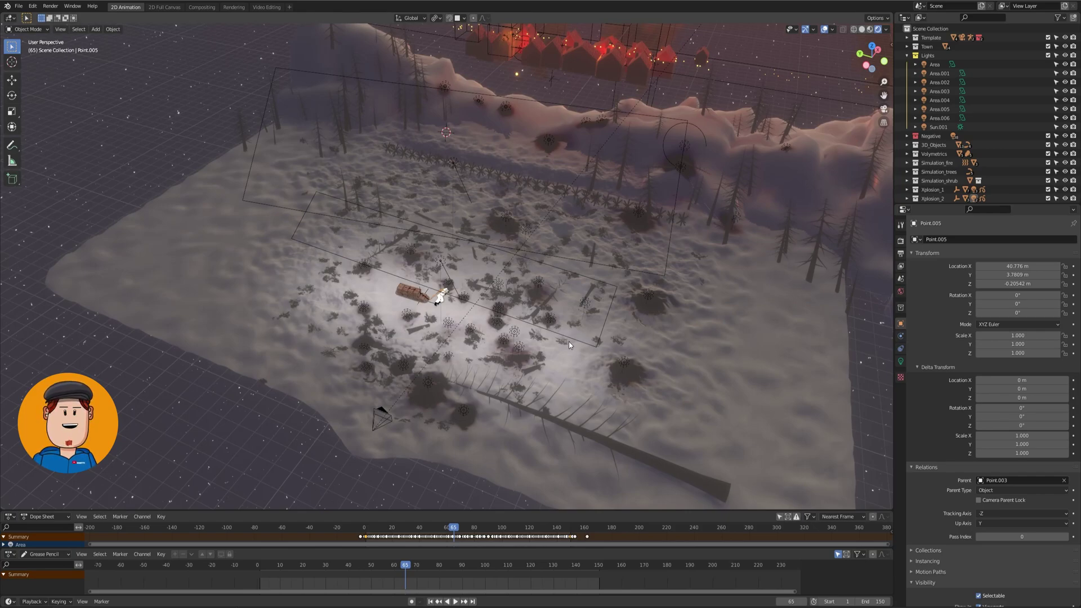
click(505, 213)
key(g)
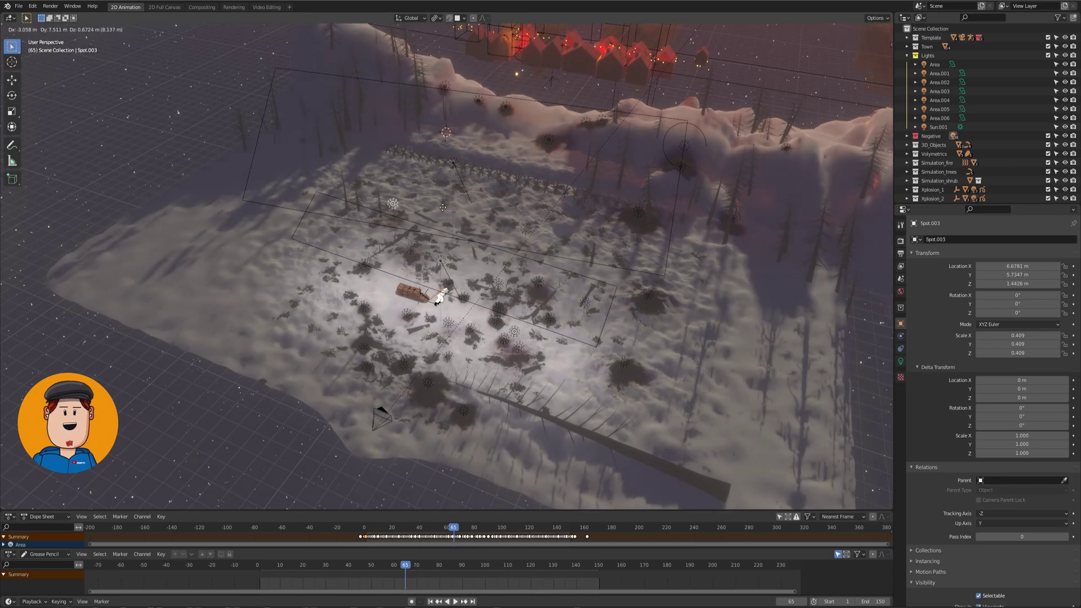
click(548, 224)
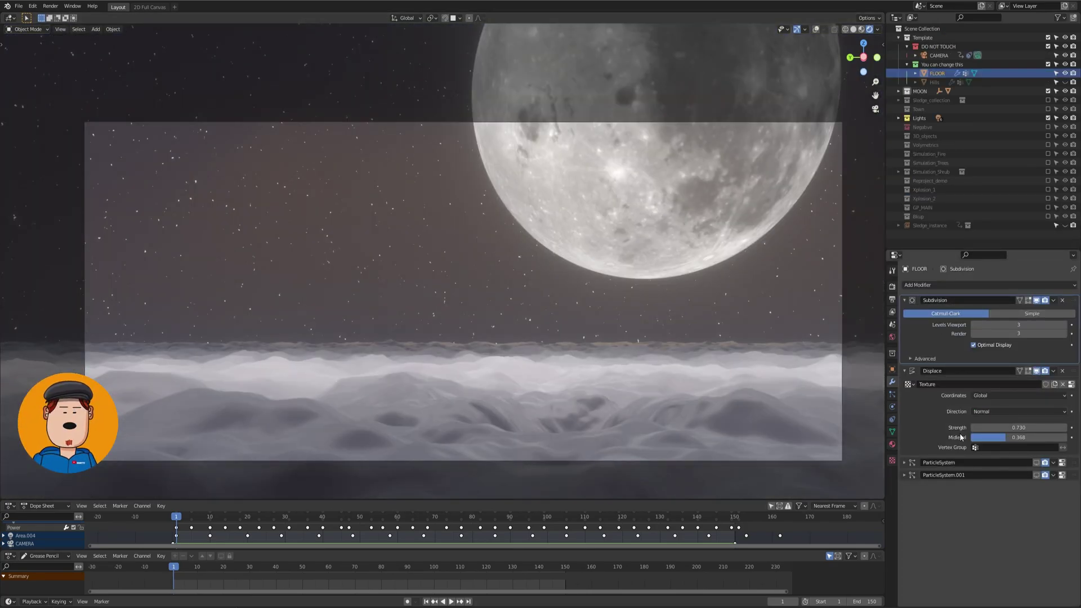
Switch the hills to Sculpt Mode, accepting the dynamic topology warning
key(ctrl+Tab)
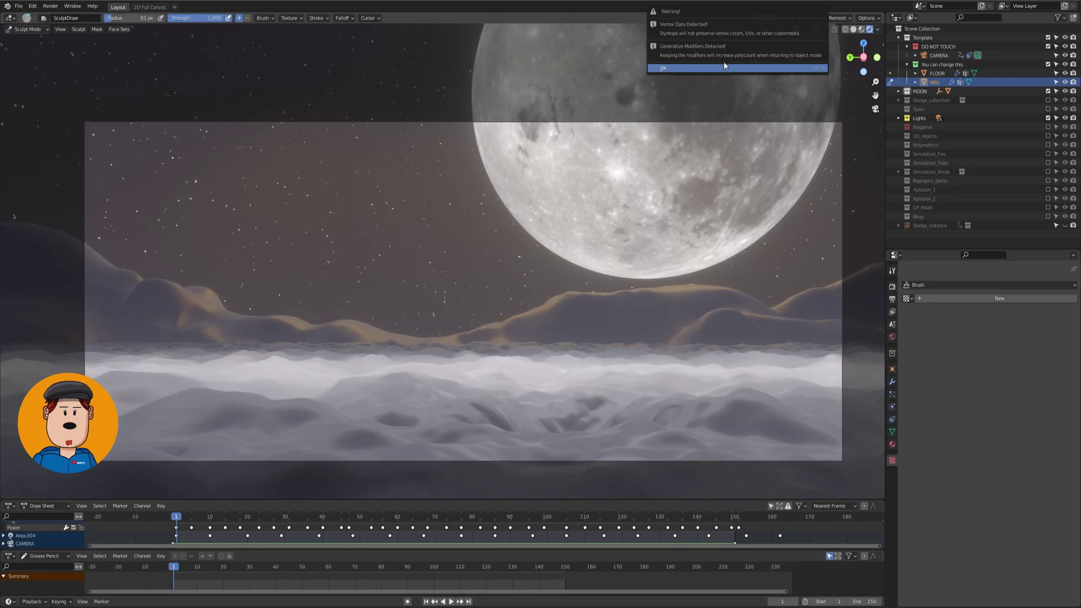
click(725, 65)
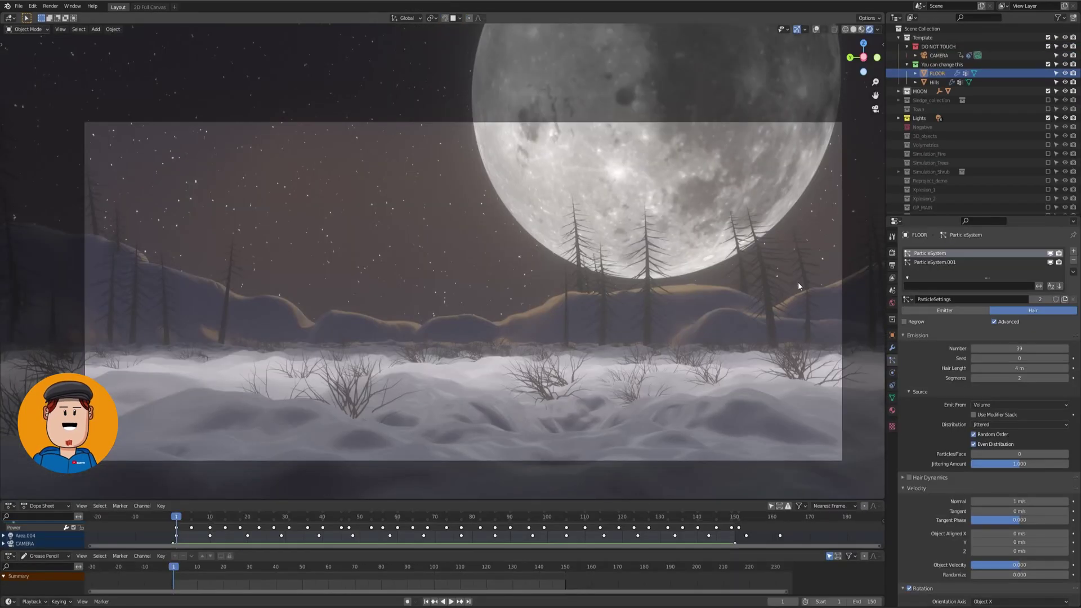
scroll(993, 437, down, 10)
scroll(993, 425, down, 10)
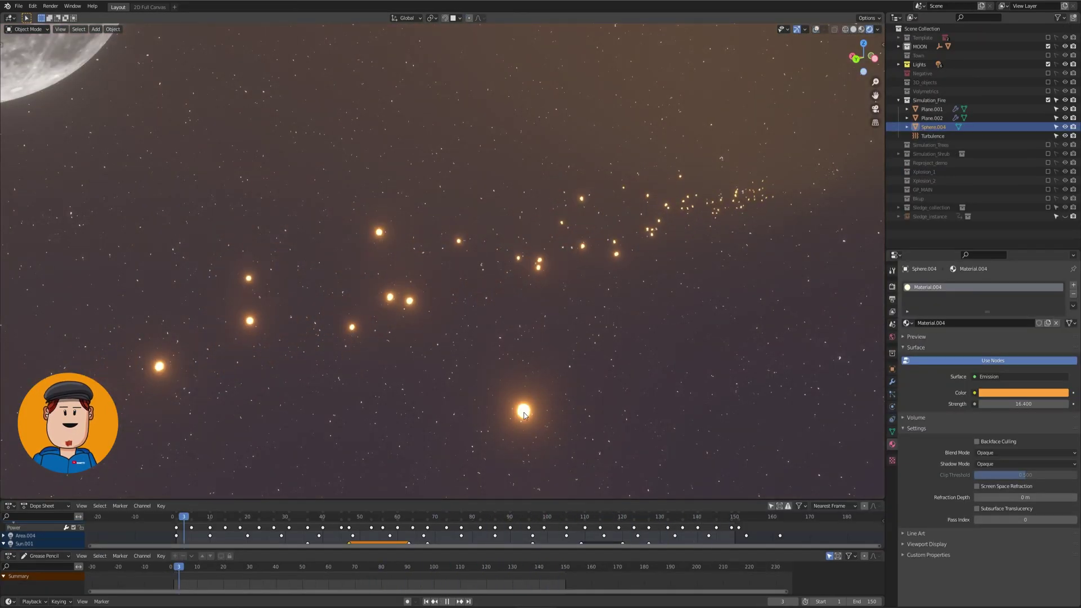
Inspect Plane.001's particles and the Turbulence force field, then view the smoke volumes
click(892, 395)
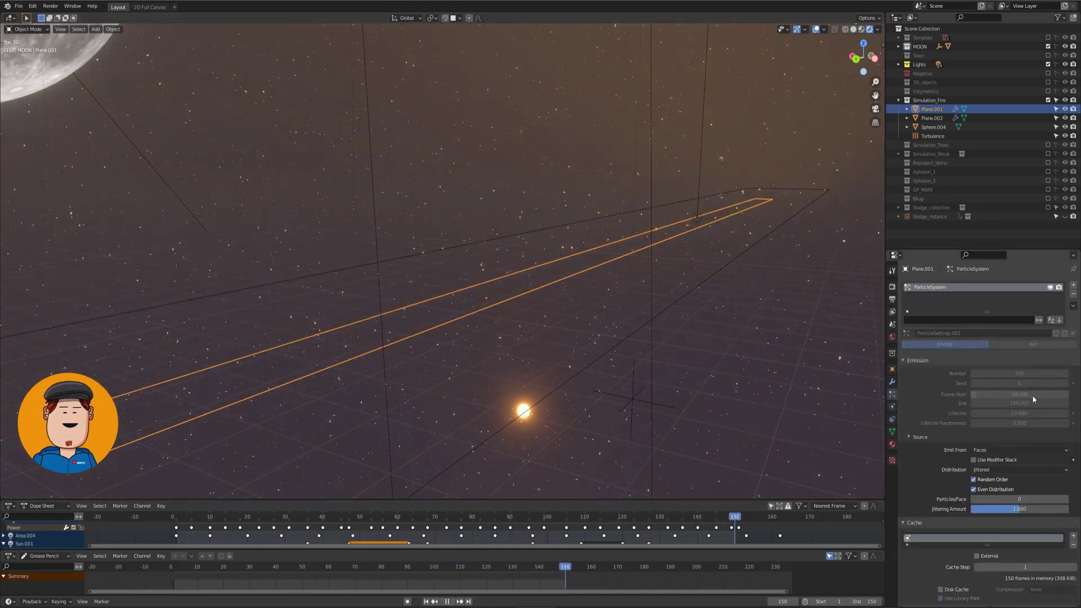
scroll(941, 395, down, 5)
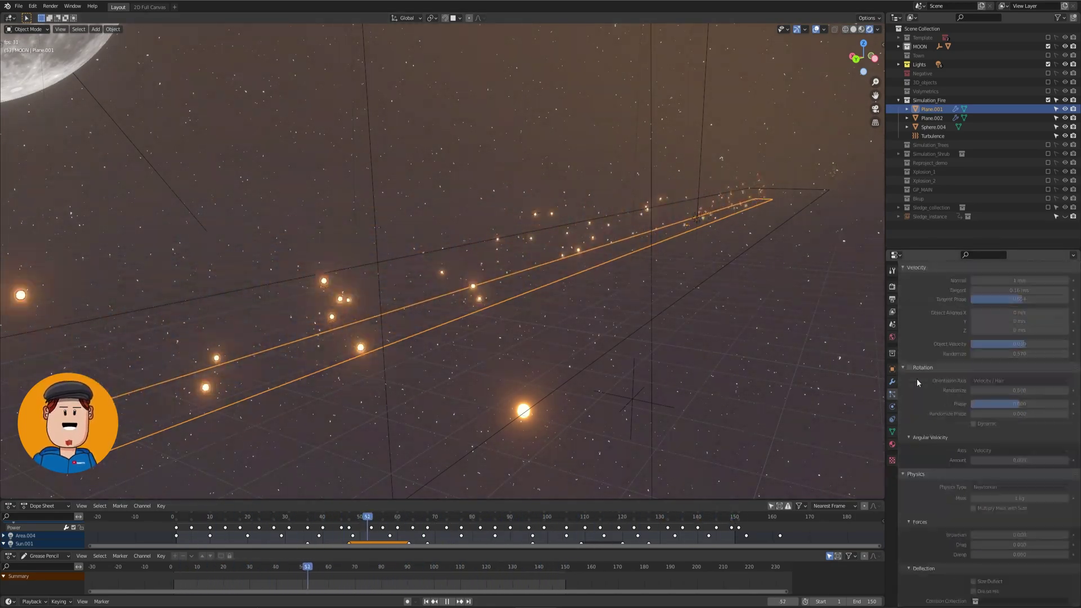
click(933, 135)
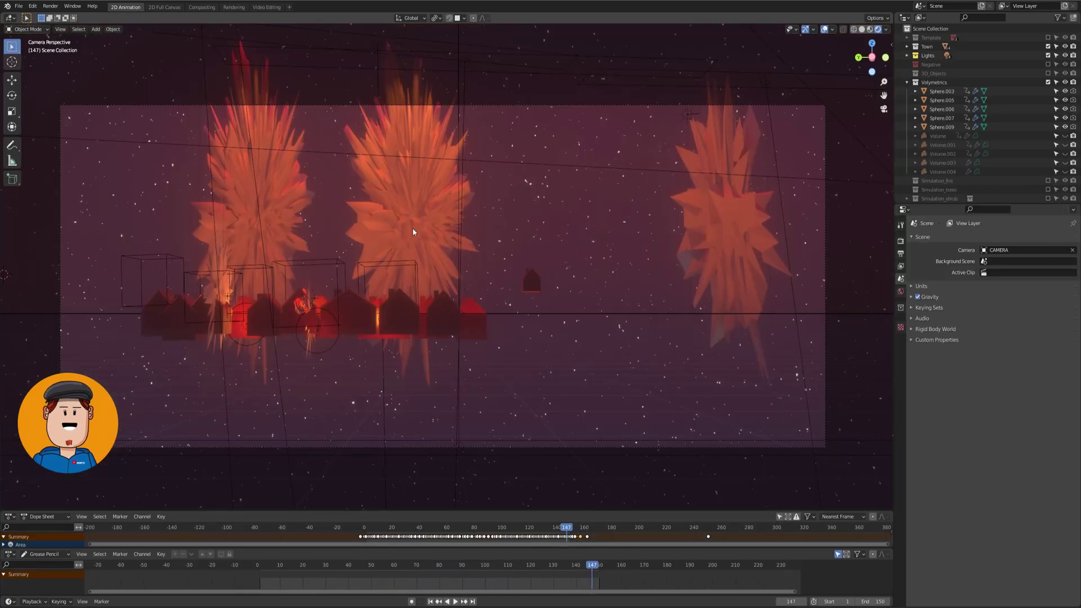
click(410, 229)
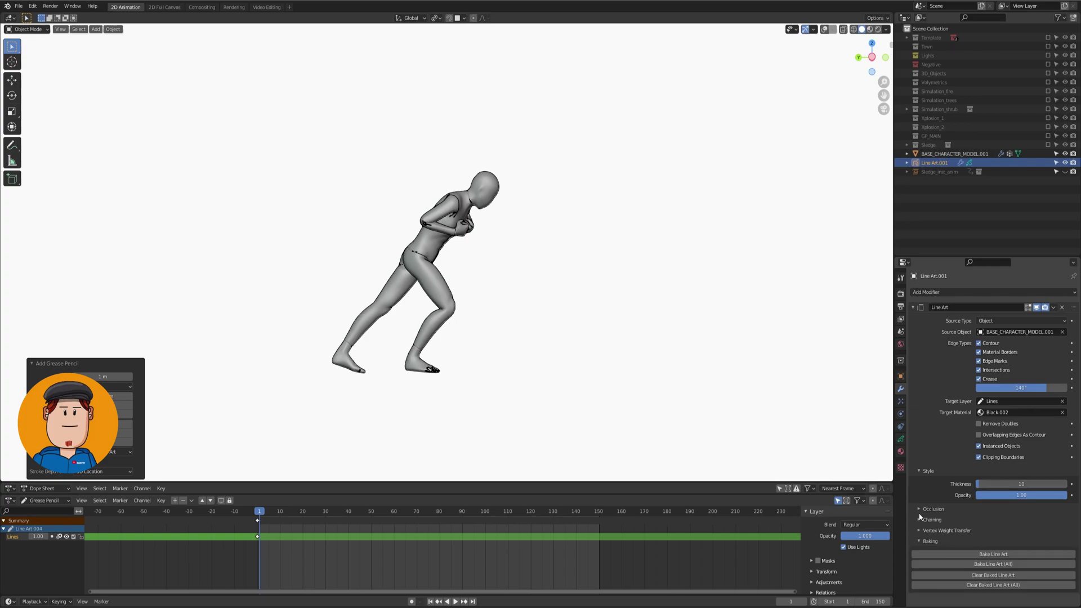
Bake the Line Art, select all strokes on every frame, and reproject them onto the view
click(1031, 319)
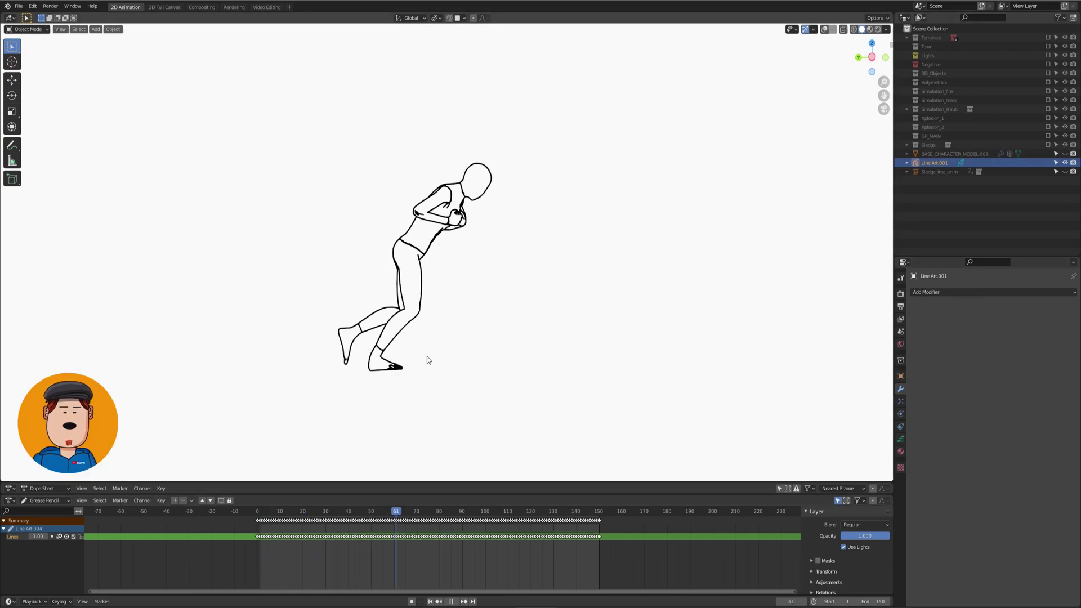
key(Tab)
click(133, 29)
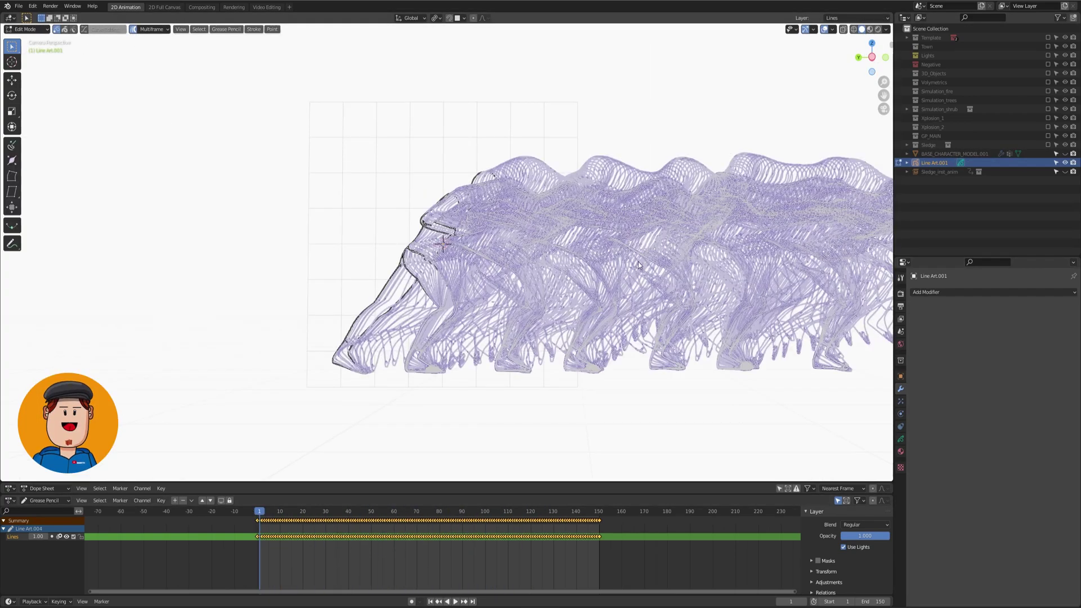
key(a)
click(226, 28)
click(353, 247)
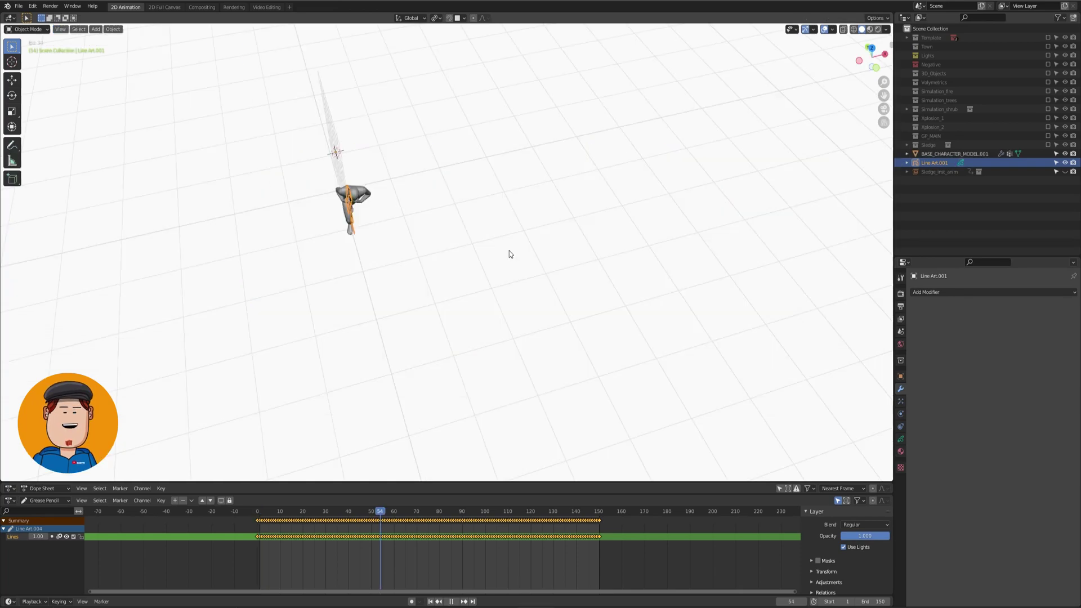